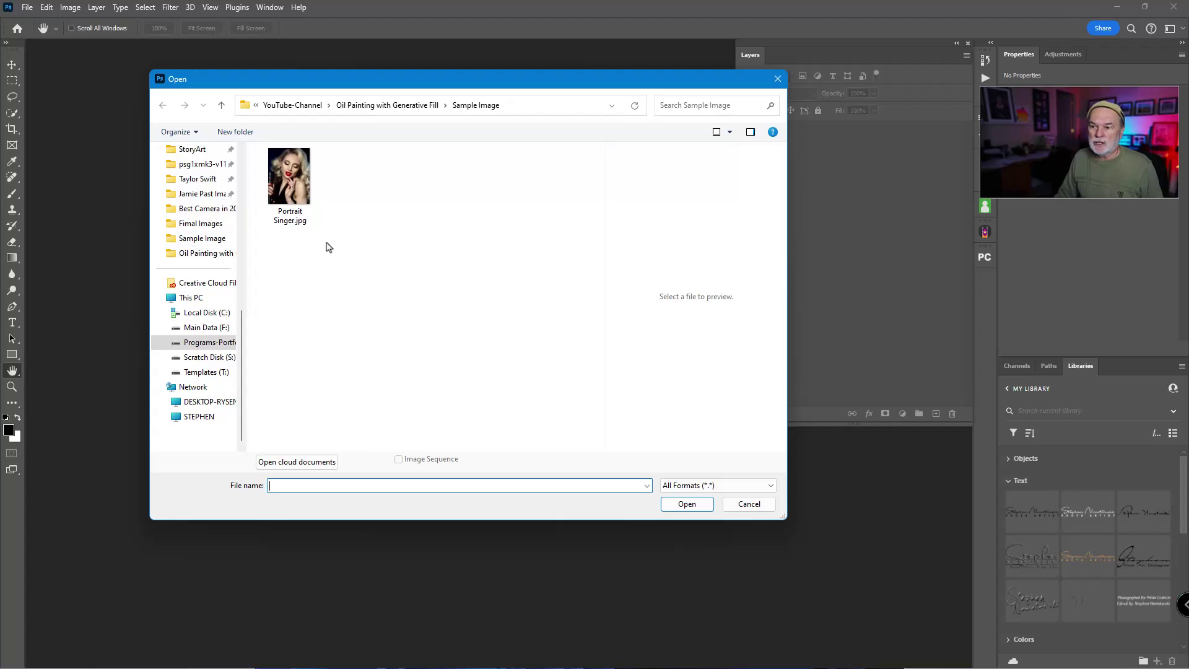
# Step: Open Portrait Singer.jpg from the Sample Image folder and make sure the Contextual Task Bar is shown
pyautogui.click(297, 193)
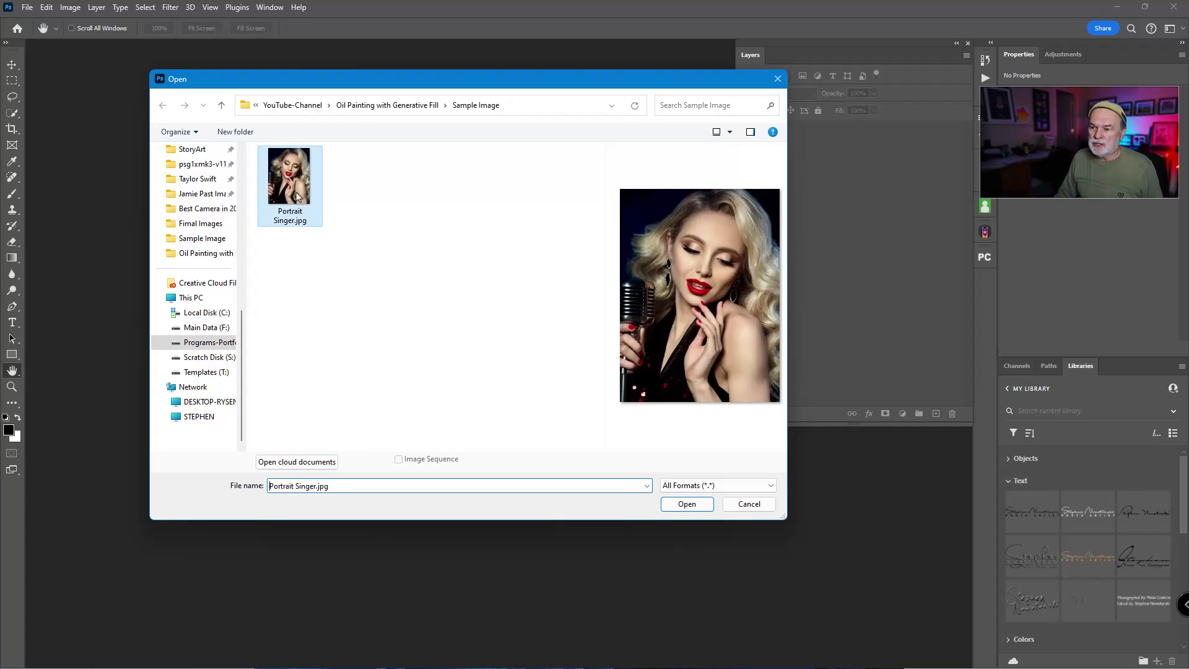
pyautogui.click(688, 504)
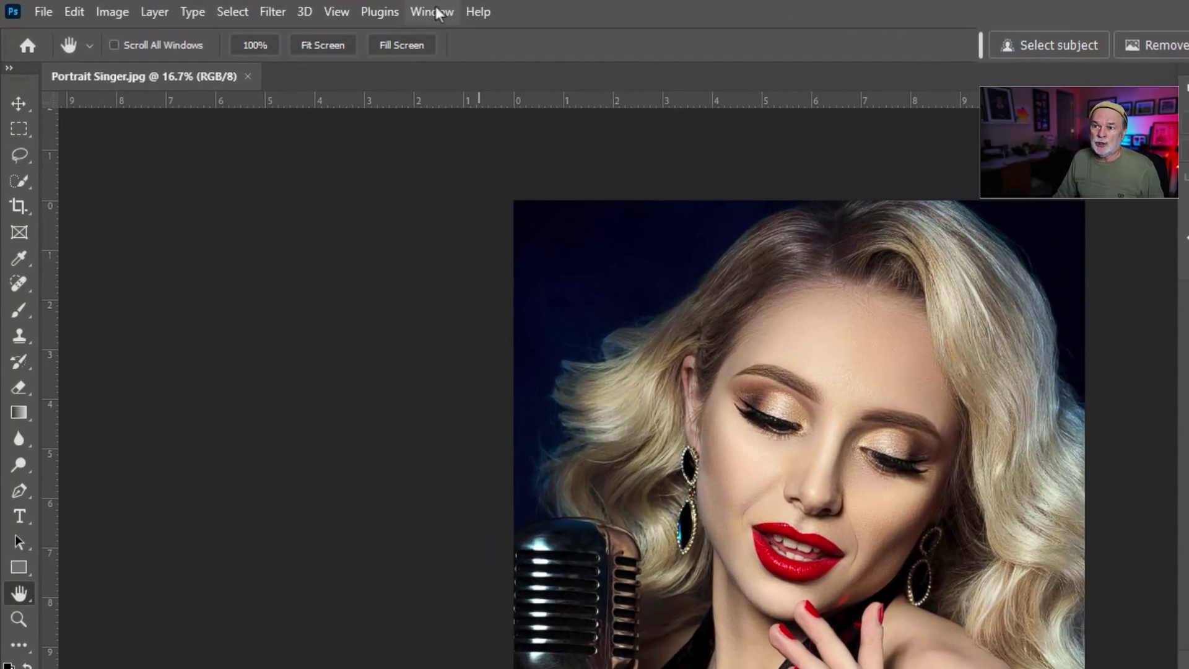
pyautogui.click(434, 11)
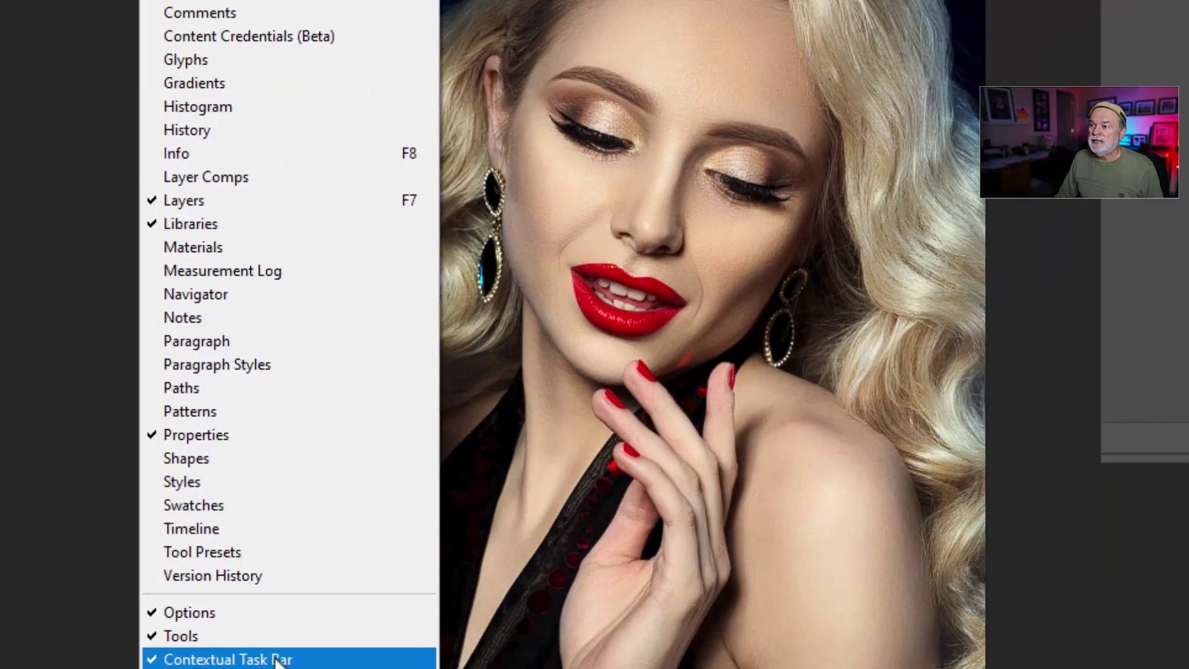
pyautogui.click(277, 660)
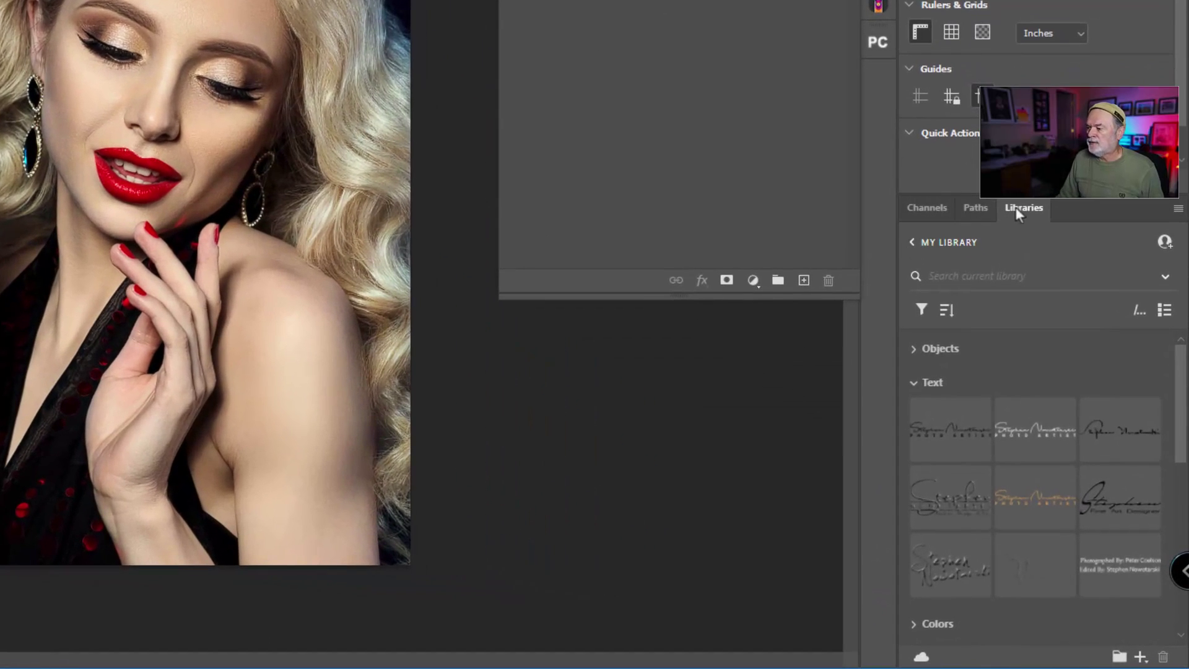
# Step: Bring up the document's channels and duplicate the Background layer
pyautogui.click(973, 207)
pyautogui.click(925, 205)
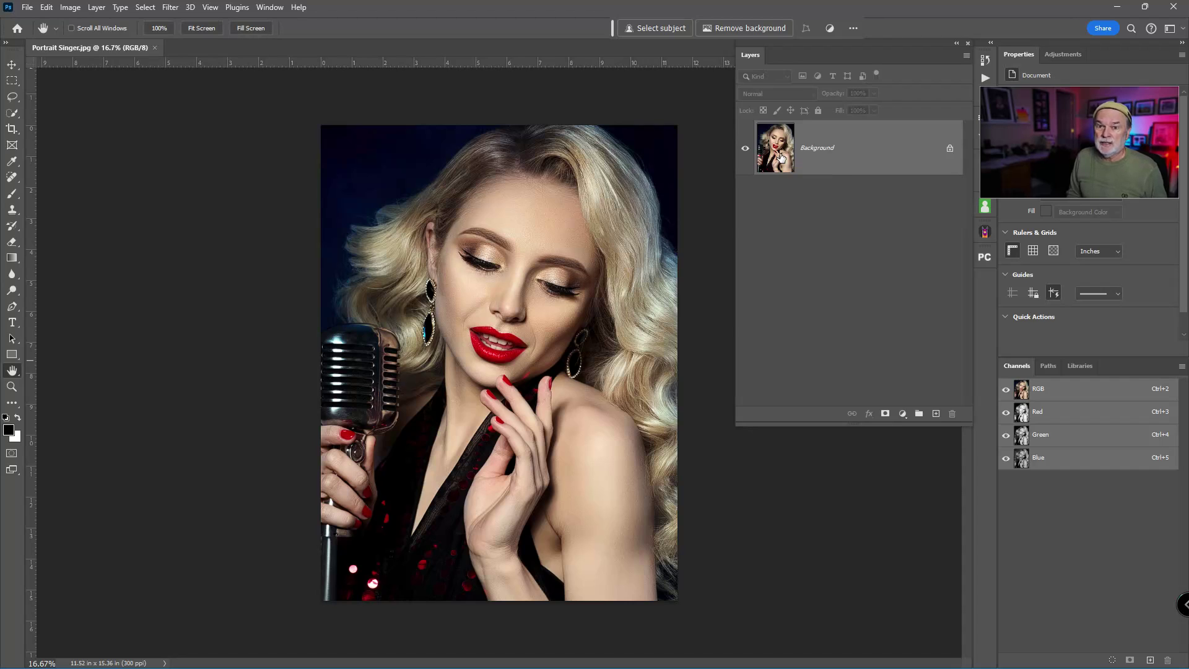
pyautogui.hotkey('ctrl', 'j')
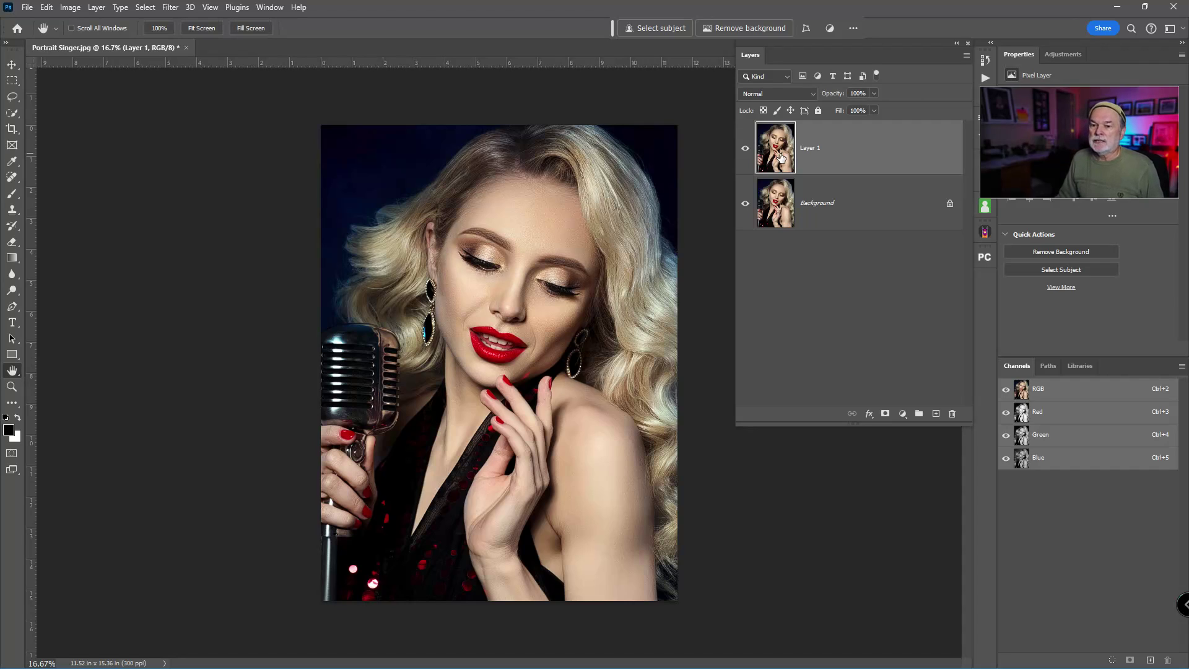
# Step: Select the whole image and run Generative Fill on the duplicate layer with the prompt "Oil Painting"
pyautogui.click(14, 84)
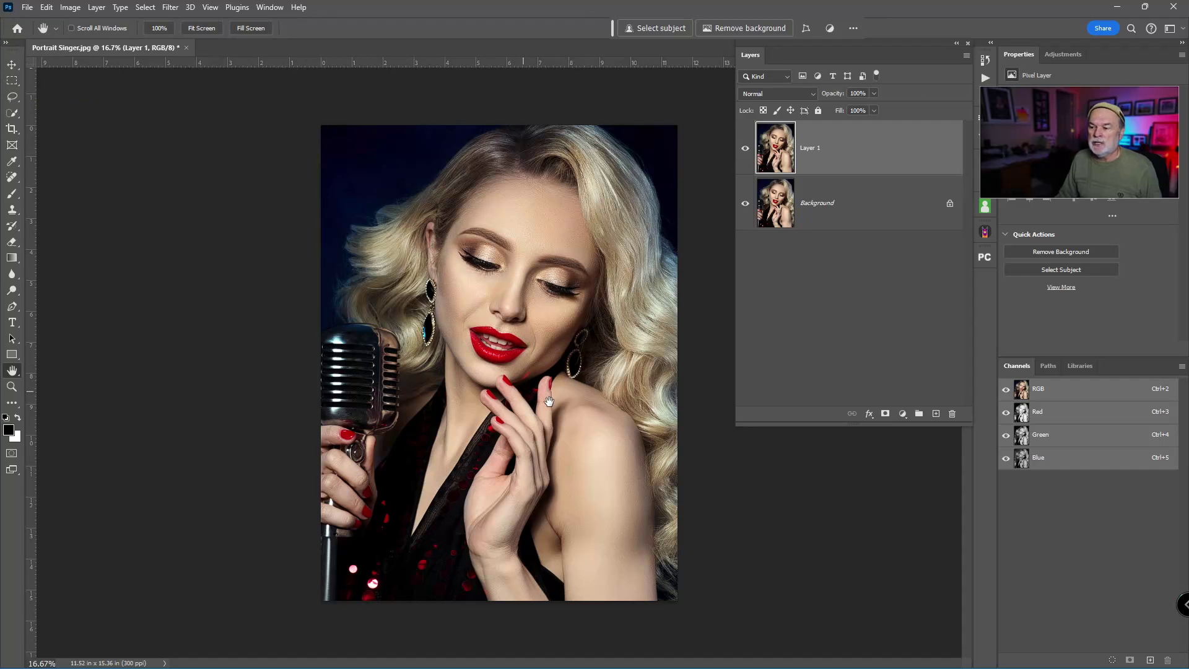
pyautogui.hotkey('ctrl', 'a')
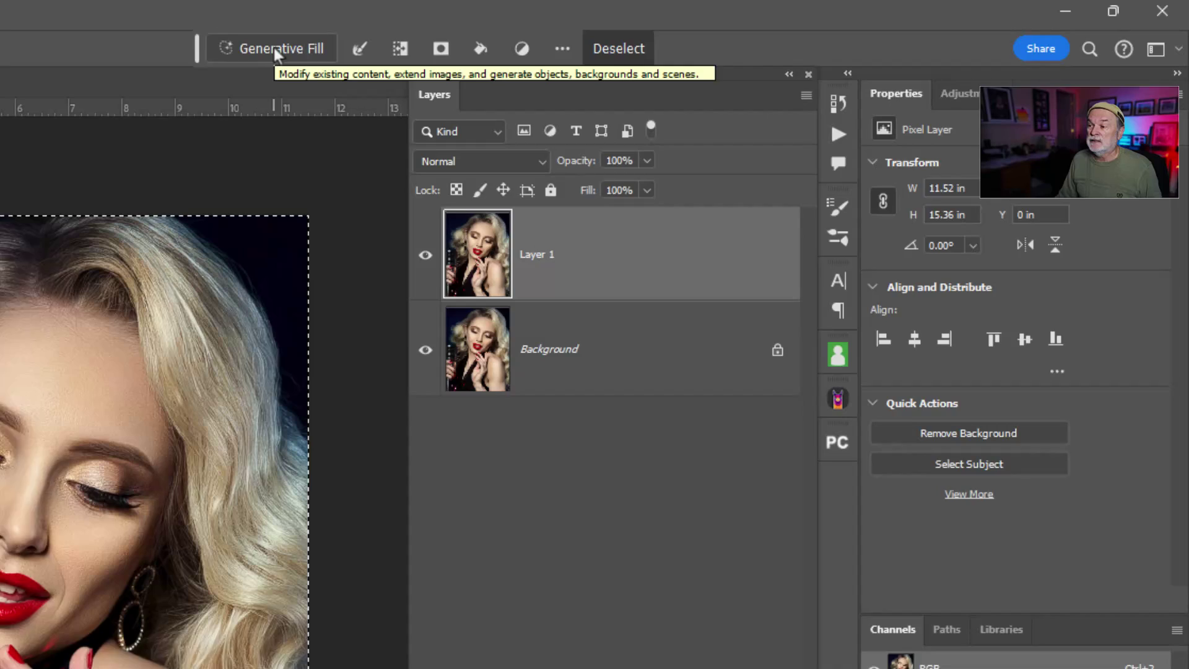
pyautogui.click(608, 33)
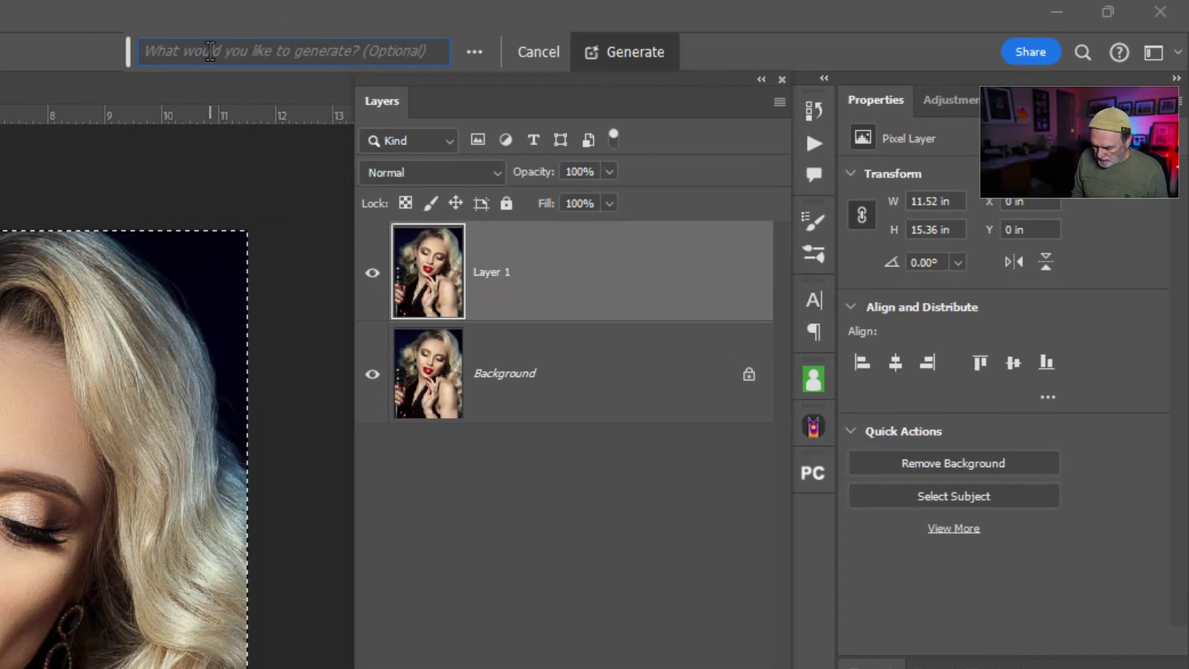
pyautogui.write('Oil P')
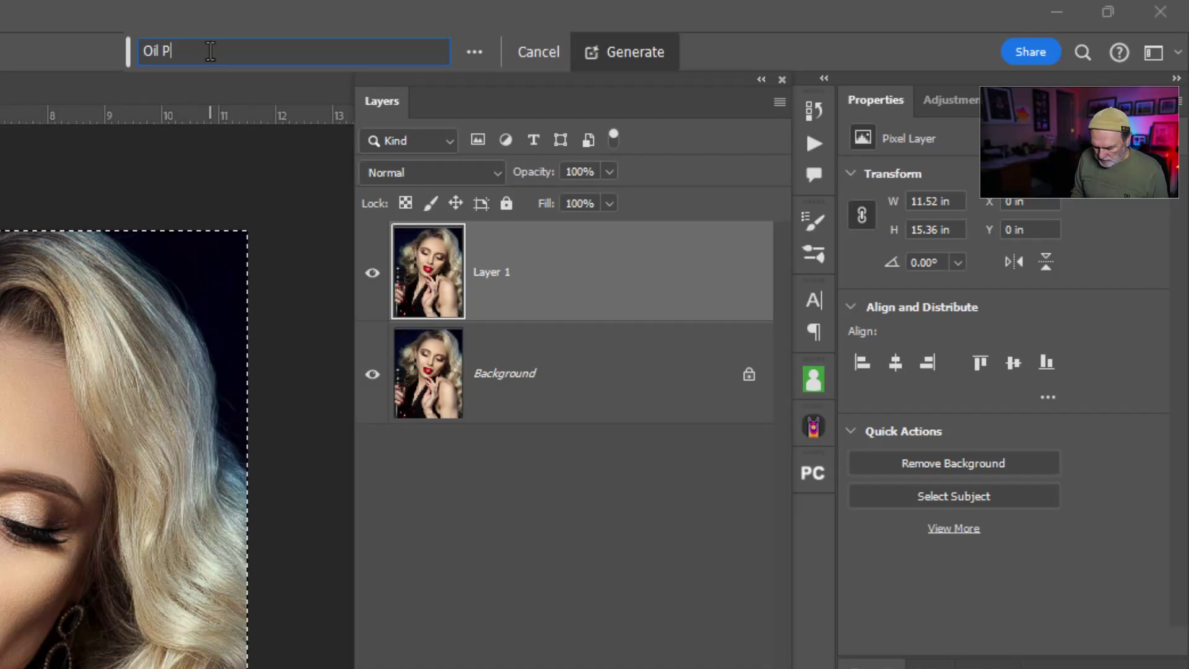
pyautogui.write('ainting')
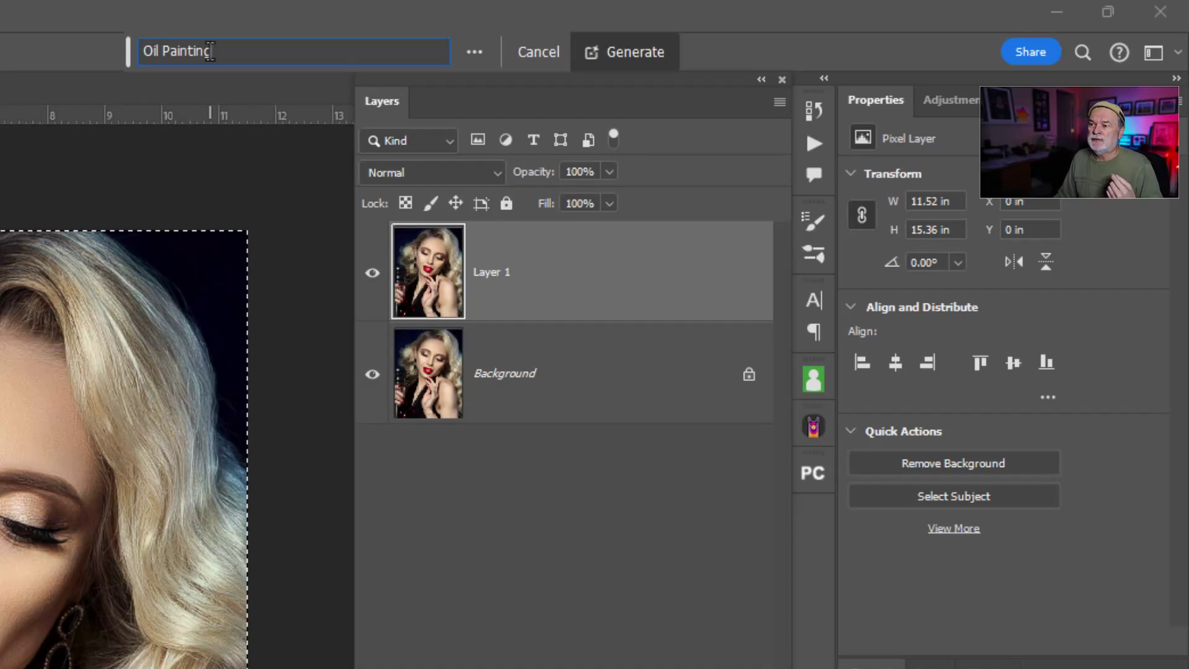
pyautogui.moveTo(216, 52); pyautogui.dragTo(139, 52)
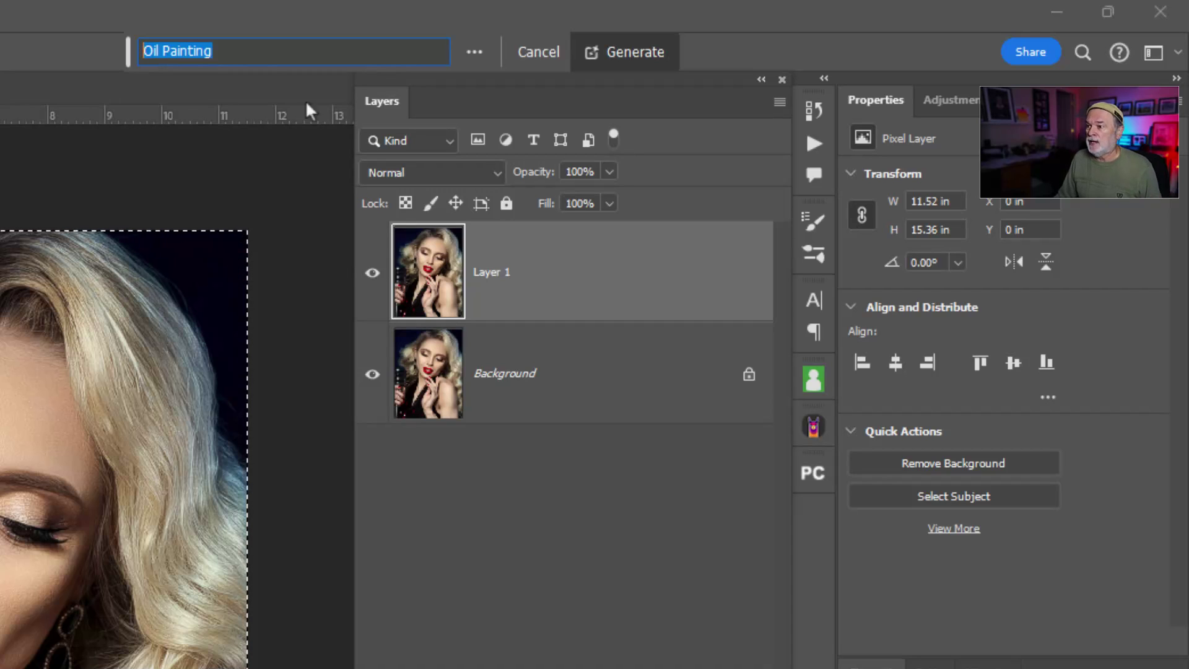
pyautogui.click(258, 51)
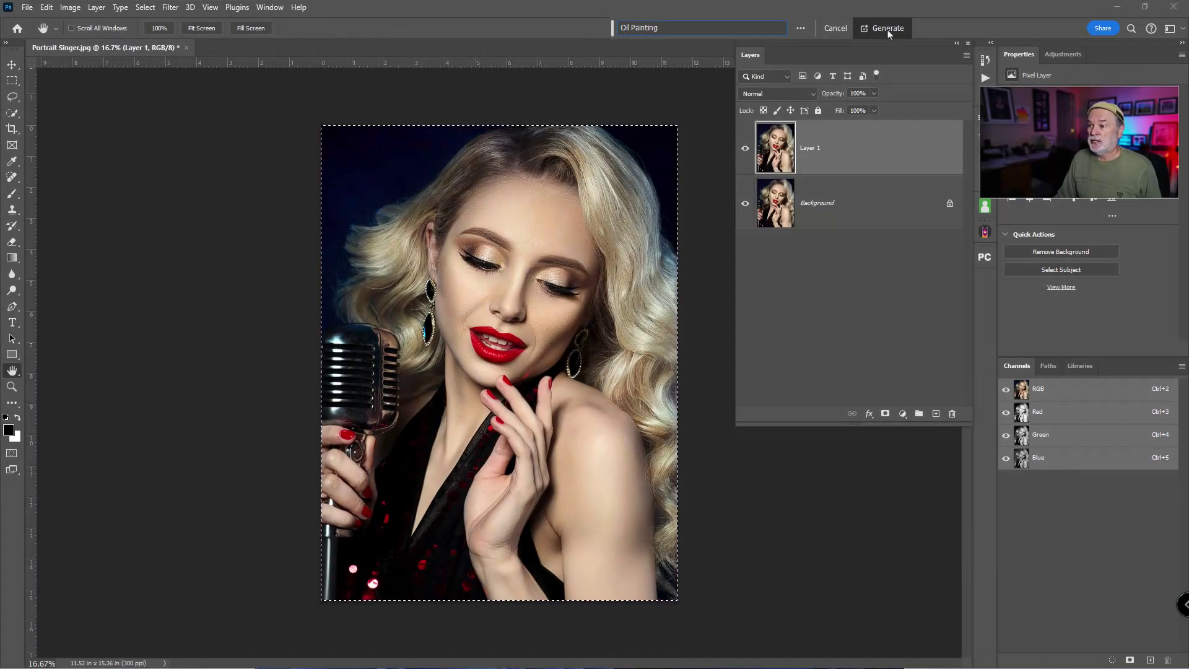
pyautogui.click(887, 30)
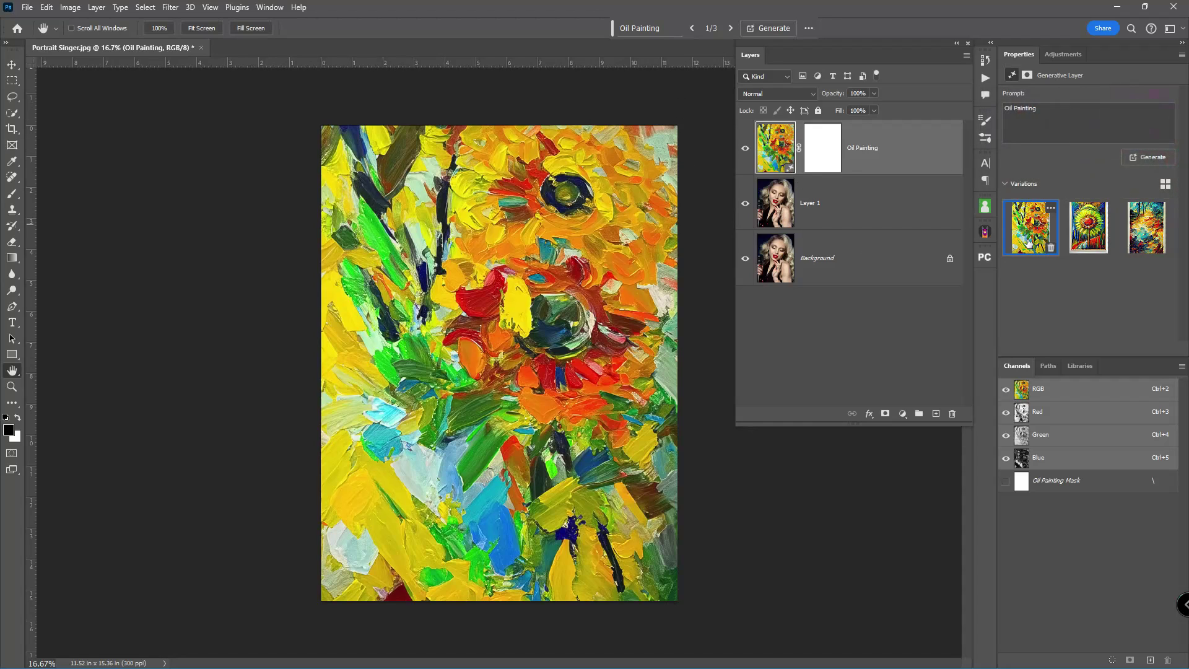
# Step: Compare the three generated variations and delete the Oil Painting generative layer
pyautogui.click(1079, 227)
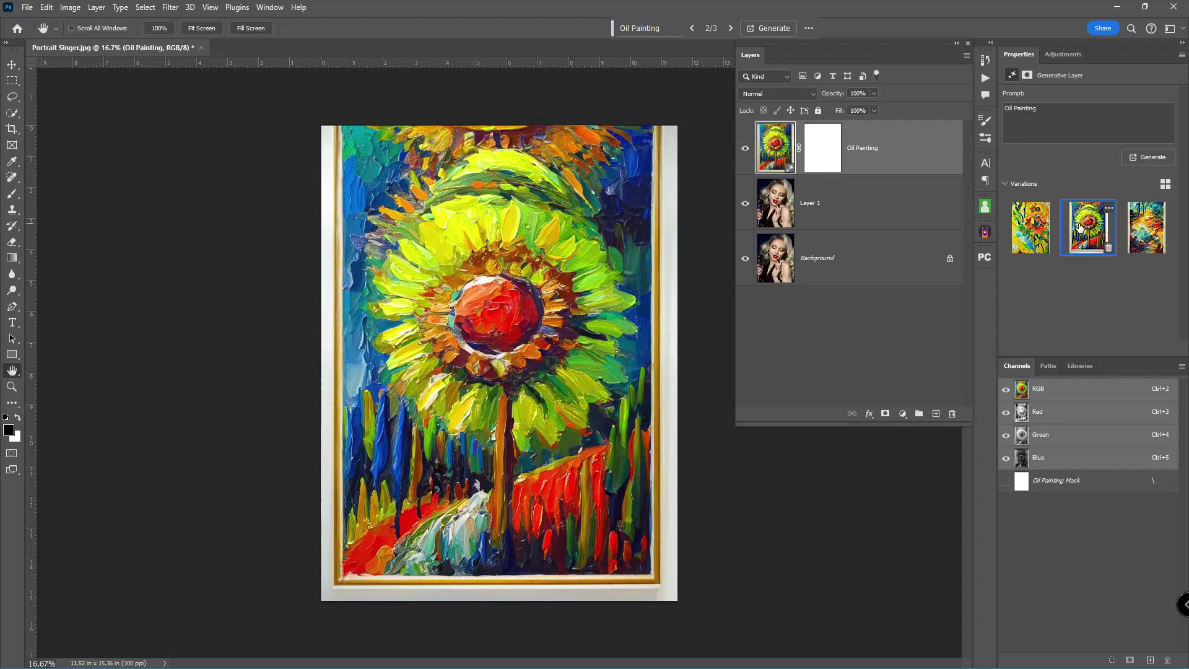
pyautogui.click(1146, 238)
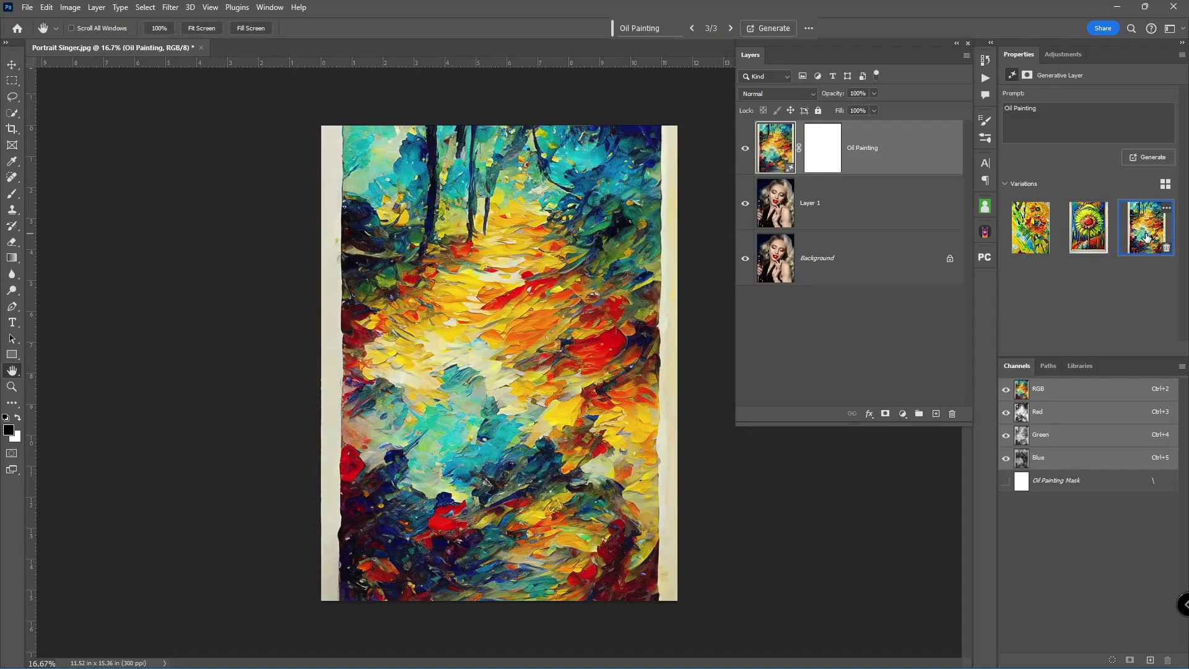
pyautogui.click(1025, 238)
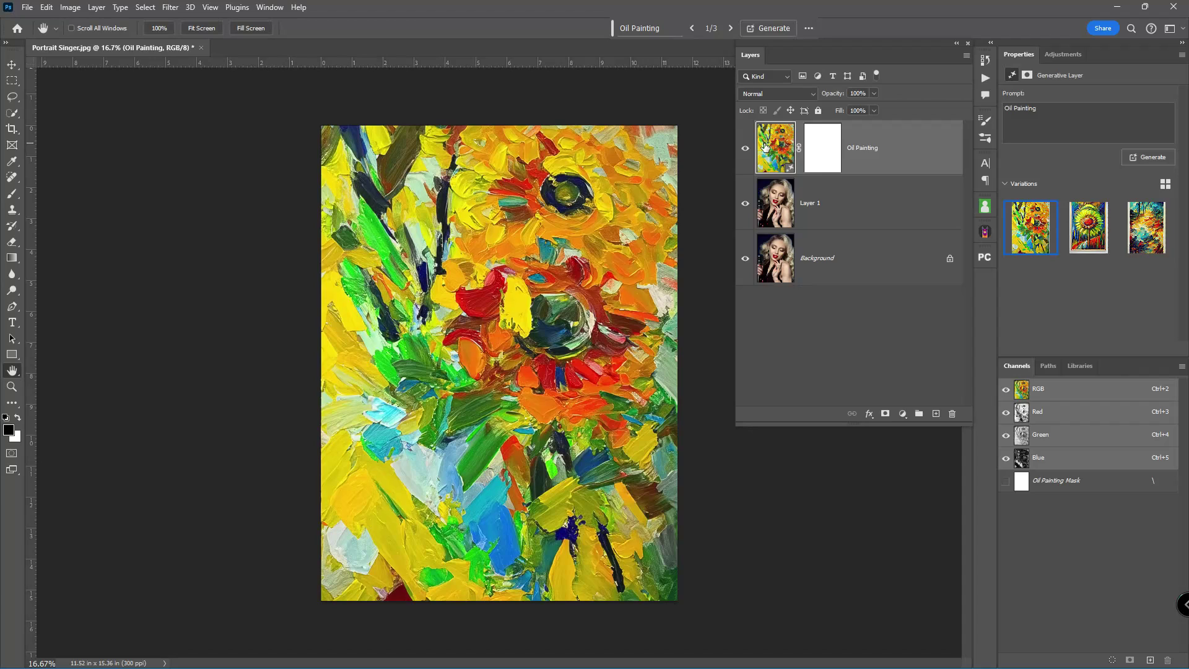
pyautogui.press('Delete')
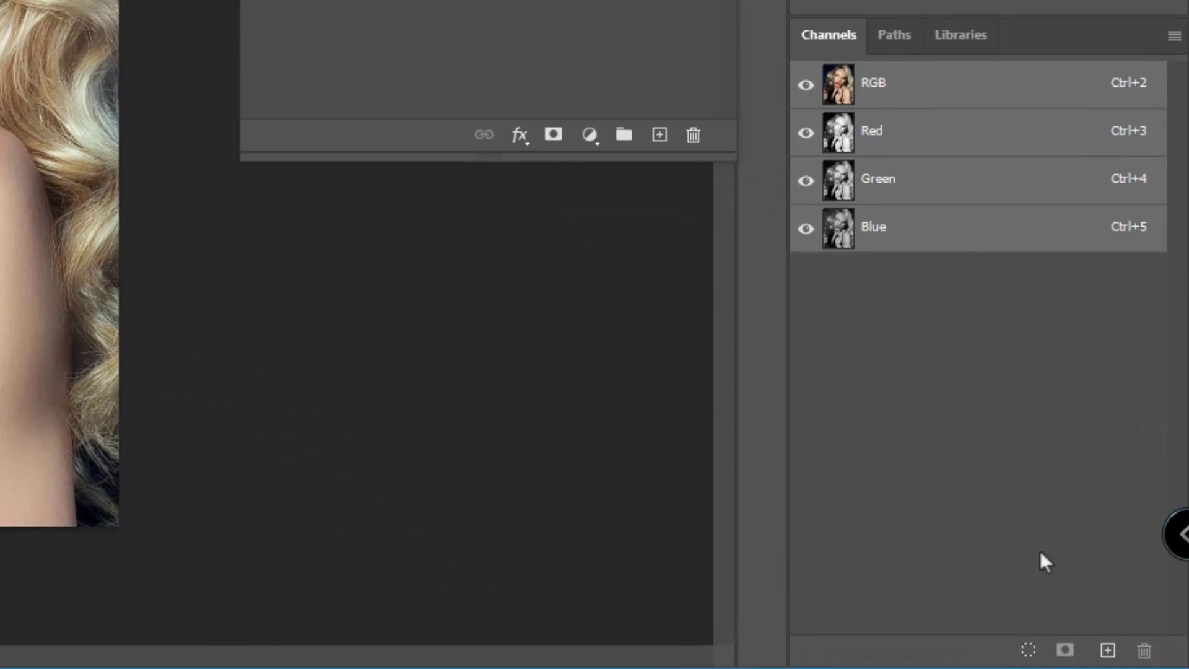
# Step: Create a new alpha channel and fill it with a neutral grey foreground colour of 50% brightness
pyautogui.click(1108, 651)
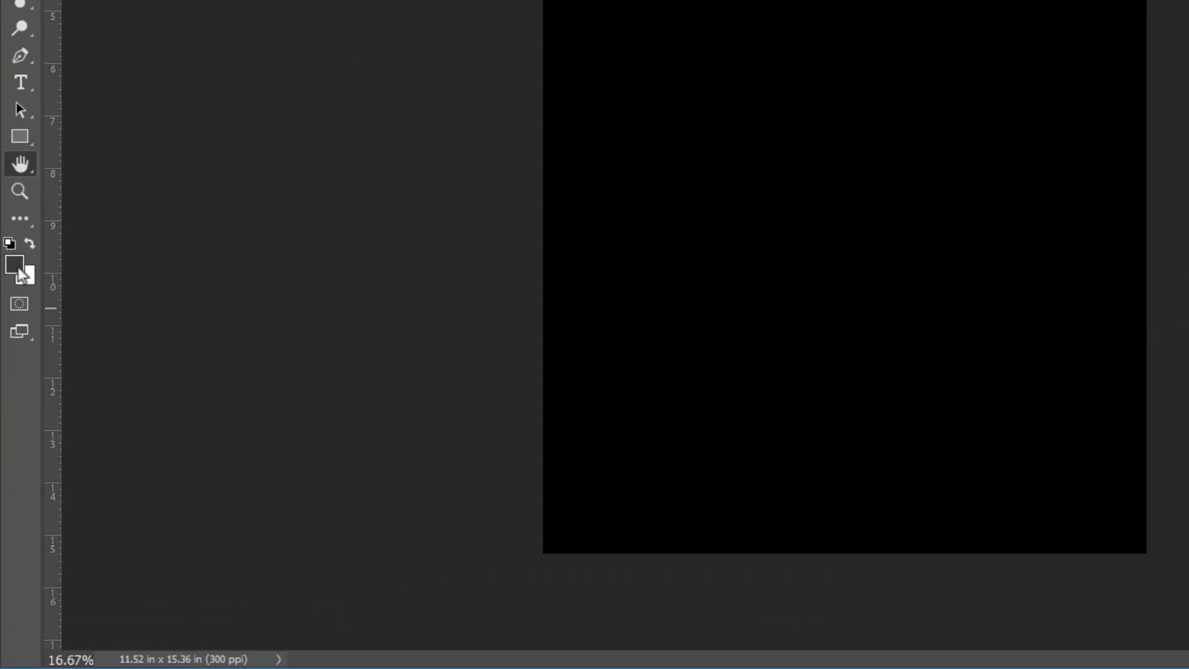
pyautogui.click(19, 268)
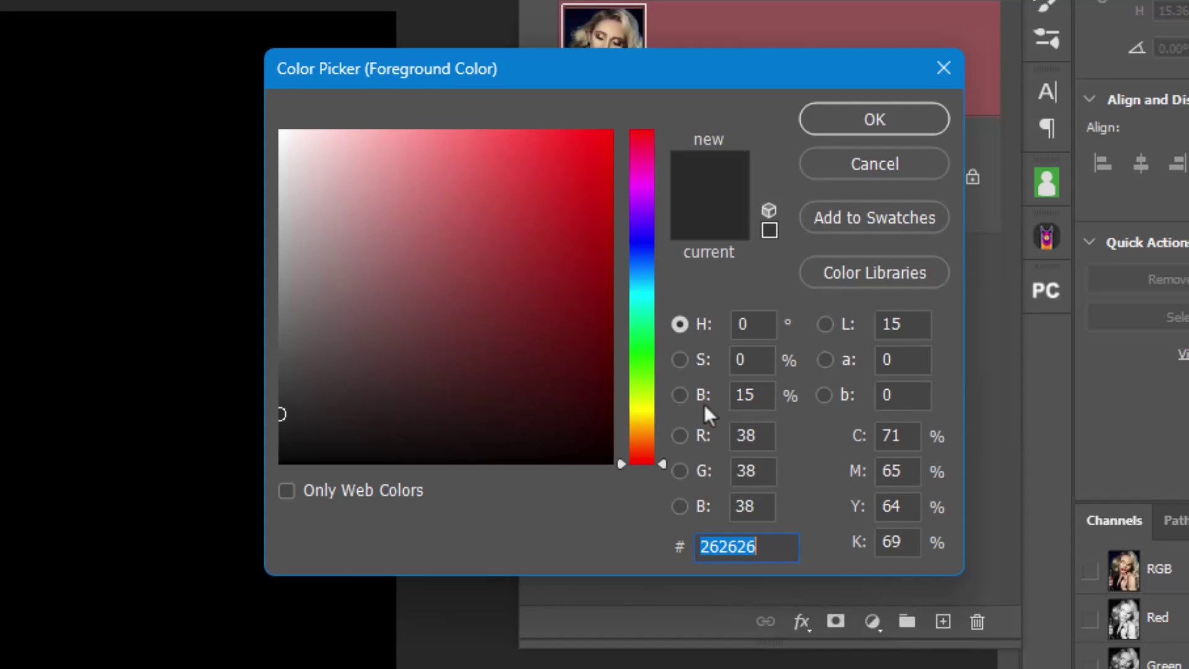
pyautogui.click(758, 395)
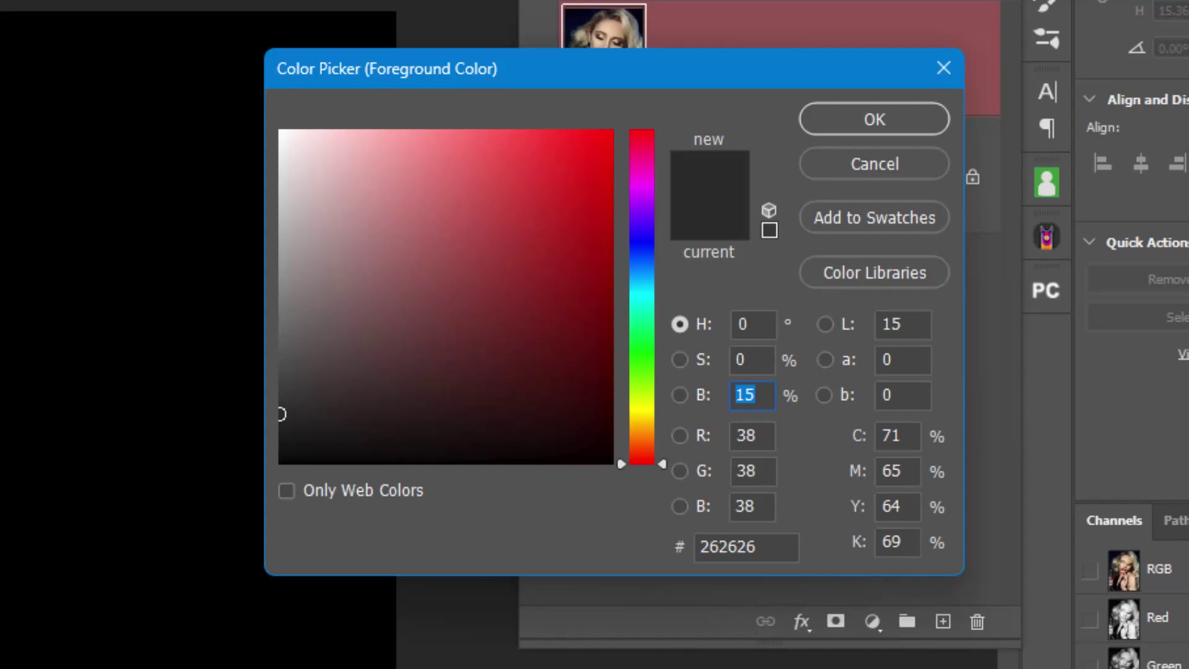
pyautogui.write('50')
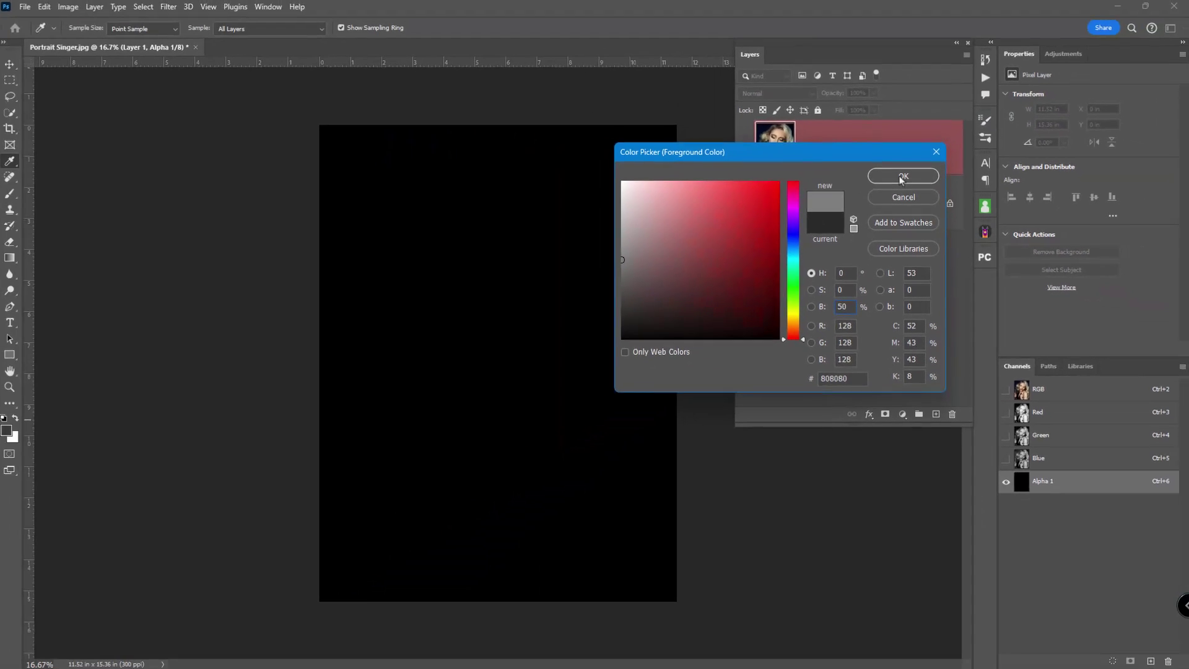
pyautogui.write('h')
pyautogui.click(901, 177)
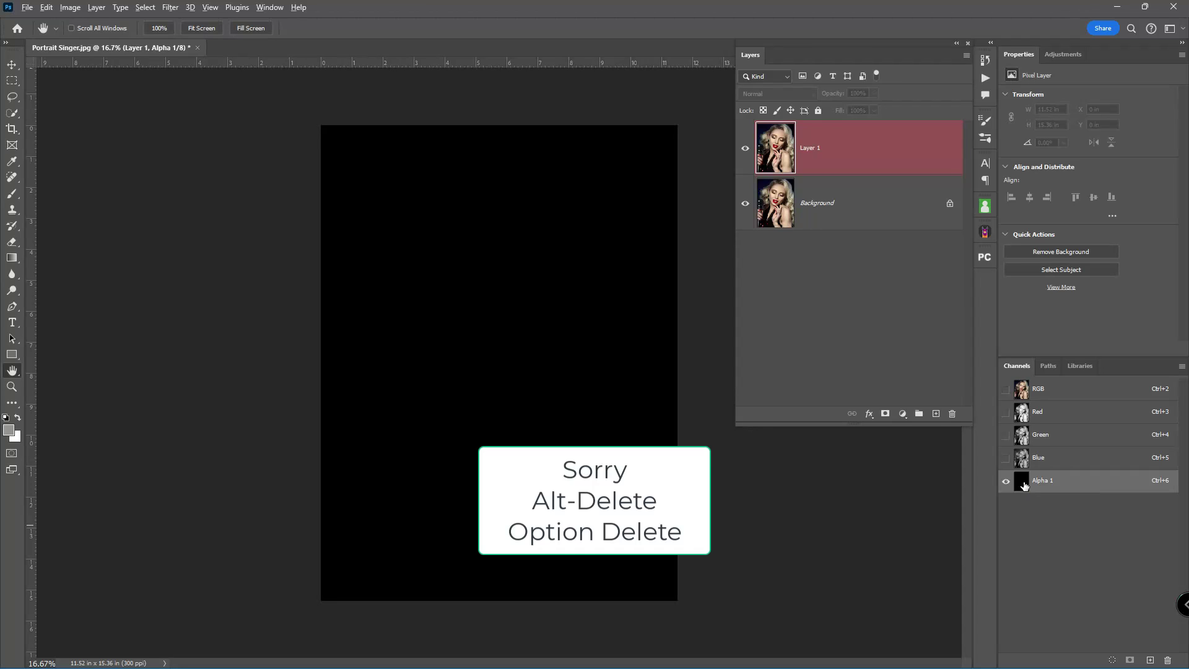
pyautogui.hotkey('alt', 'Delete')
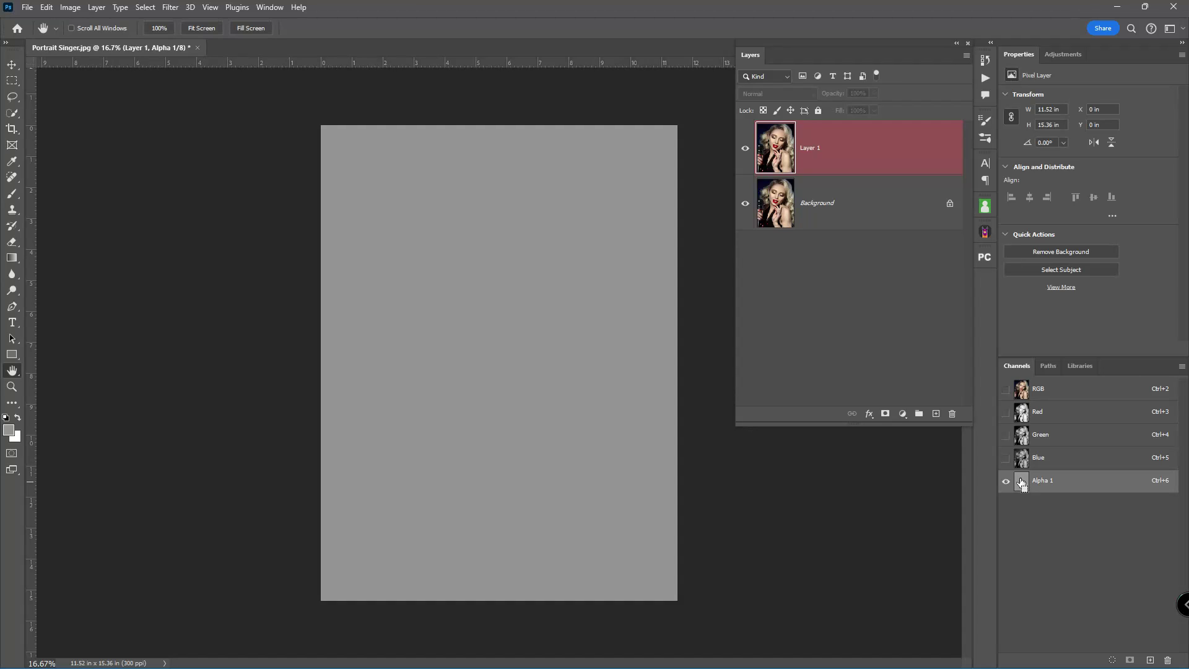
# Step: With the Alpha 1 channel loaded as a selection on the RGB image, run Generative Fill with the prompt "Oil Painting"
pyautogui.keyDown('ctrl'); pyautogui.click(1022, 484); pyautogui.keyUp('ctrl')
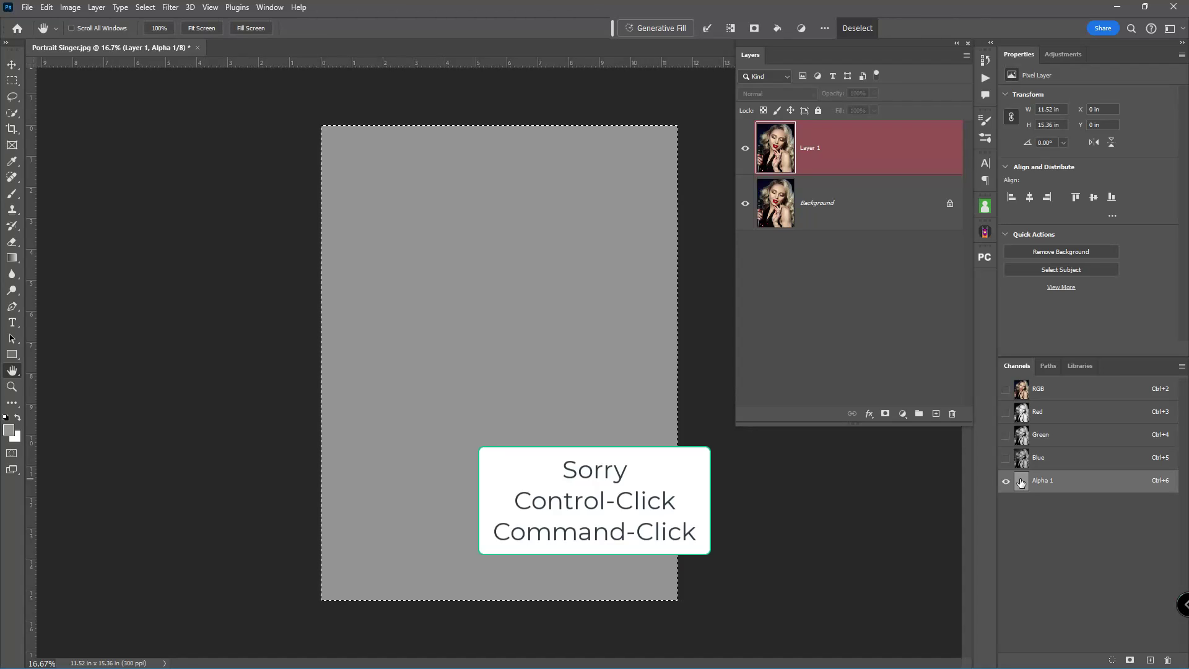
pyautogui.click(1052, 389)
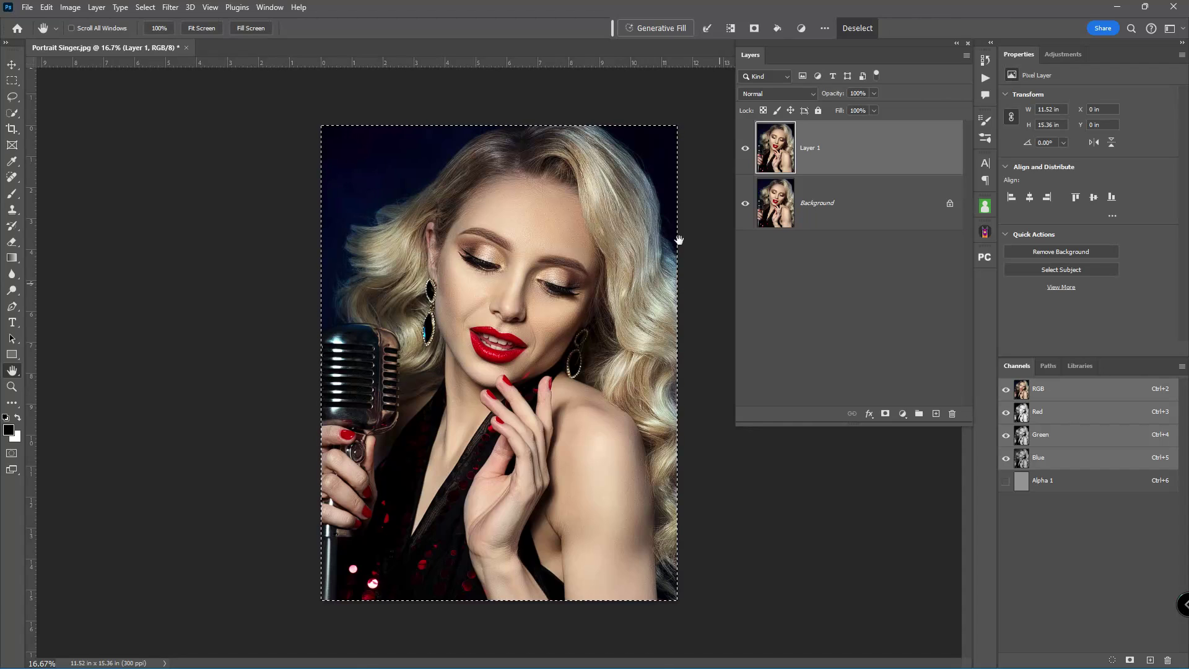
pyautogui.click(662, 28)
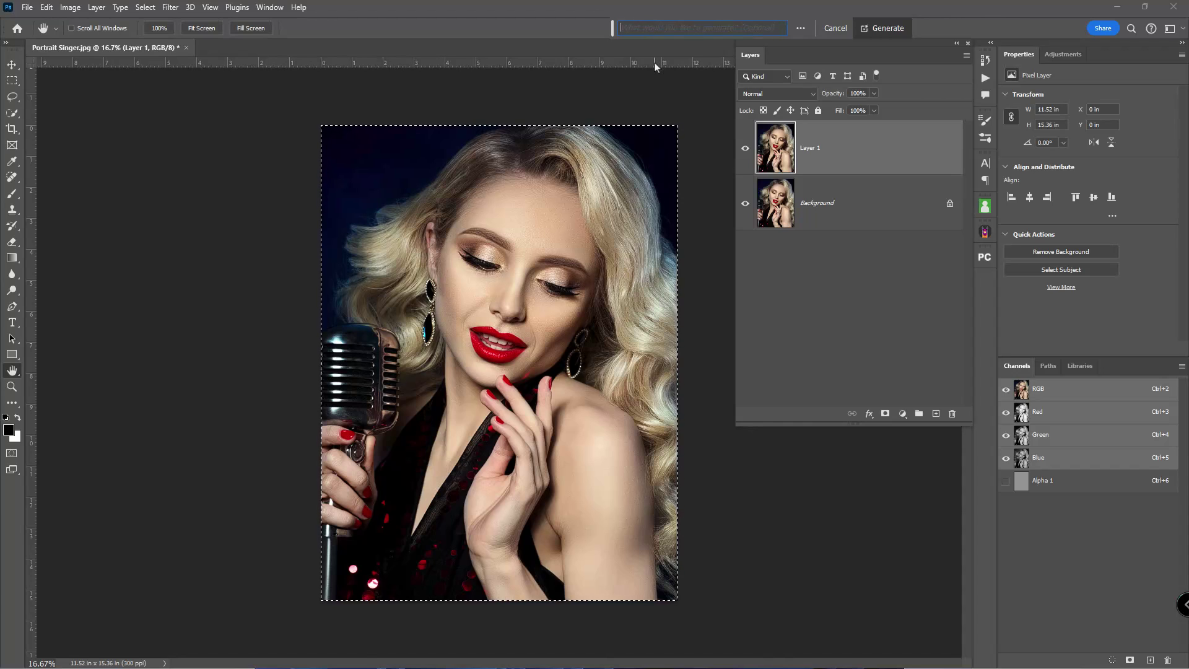
pyautogui.write('Oil Painting')
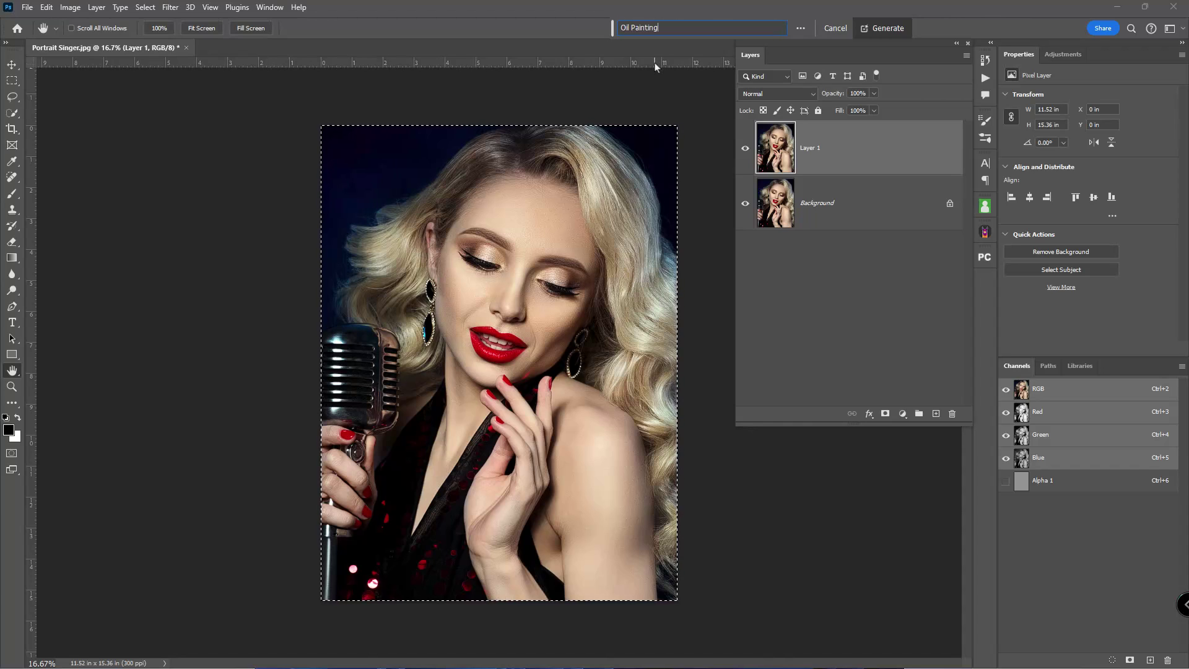
pyautogui.click(886, 28)
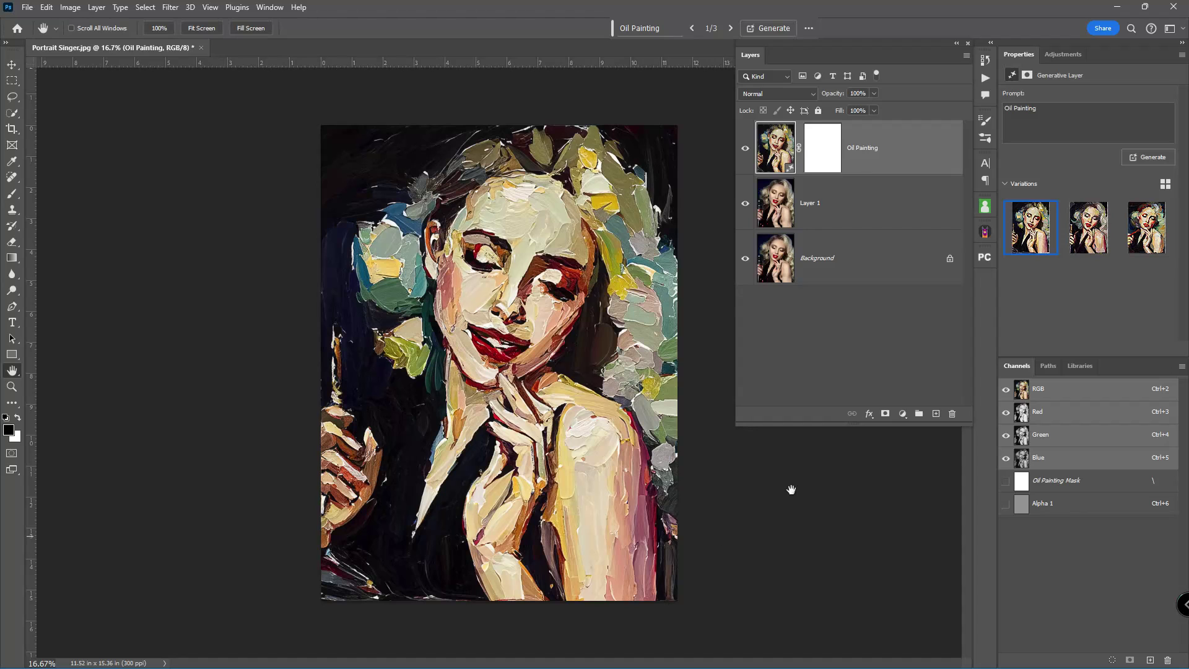
# Step: Compare the second and third painted portrait variations and return to the first one
pyautogui.click(1083, 239)
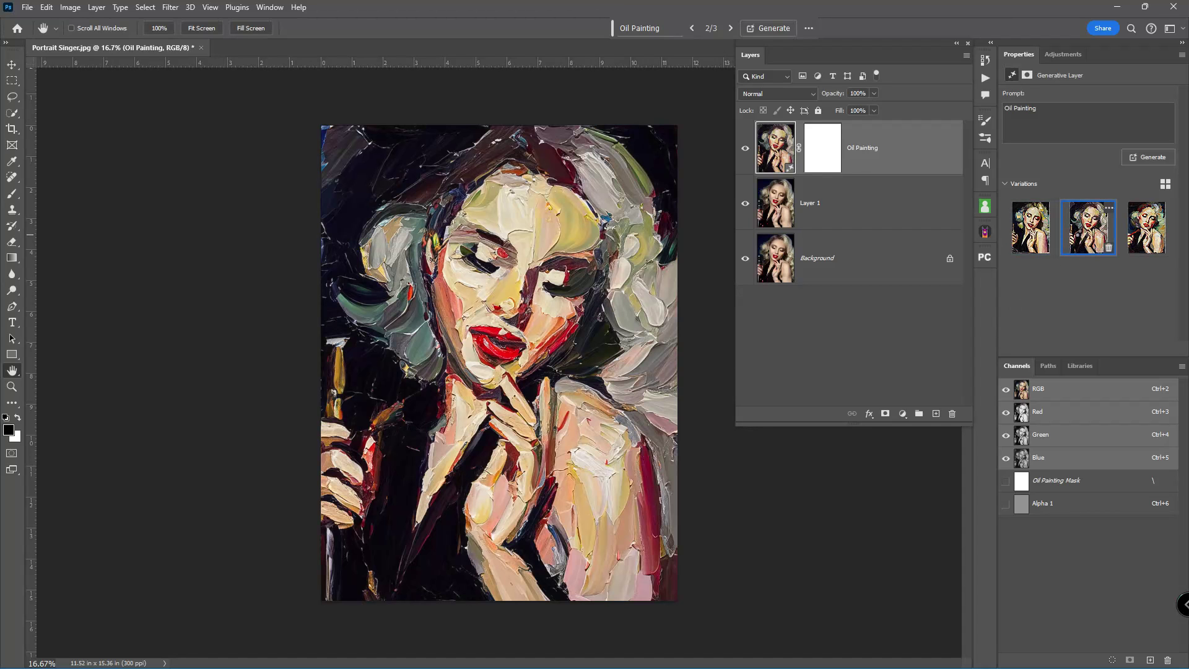
pyautogui.click(1146, 234)
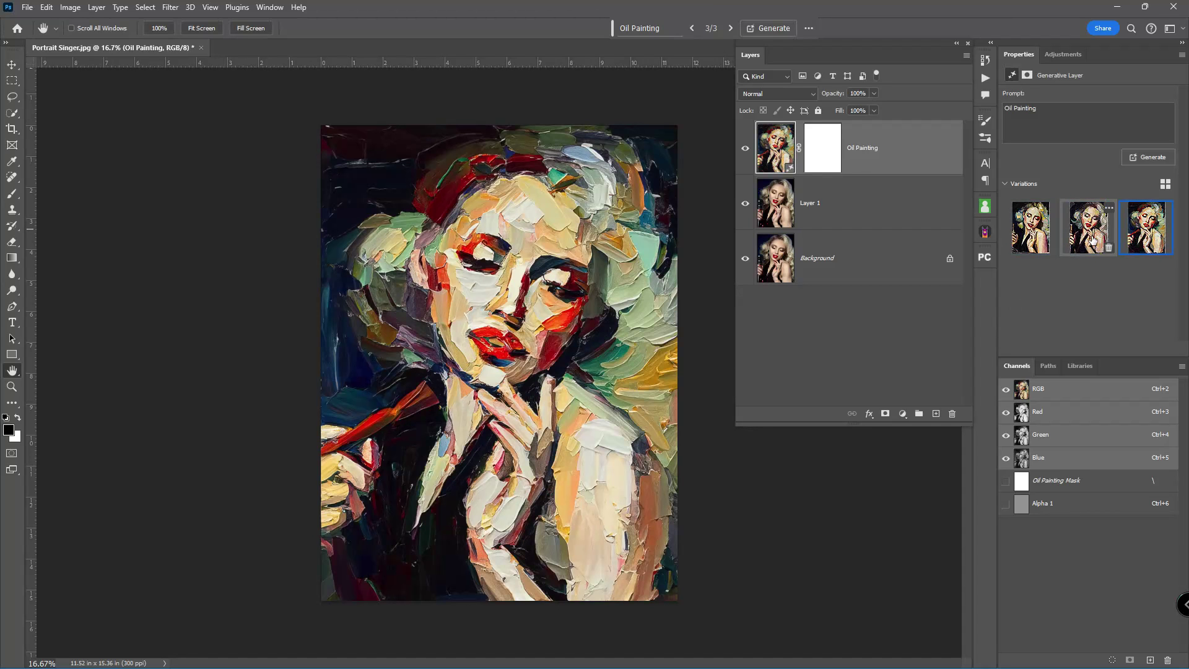
pyautogui.click(1027, 236)
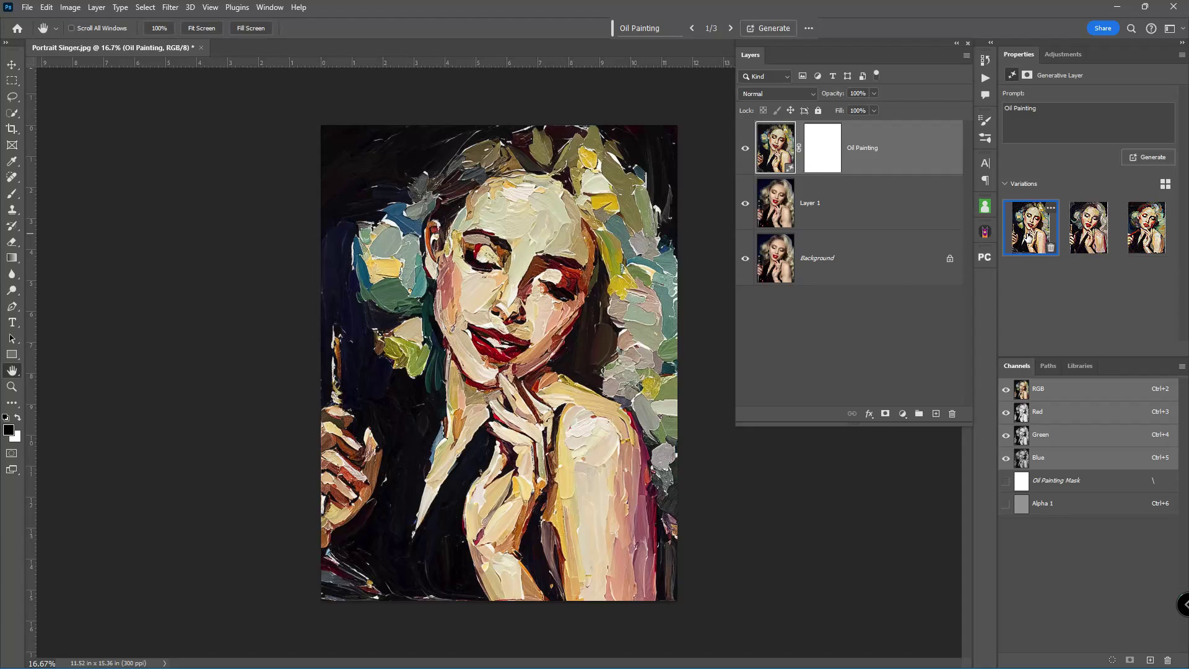
# Step: Hide the Oil Painting layer and, with Layer 1 active, display the Alpha 1 channel for editing
pyautogui.click(745, 150)
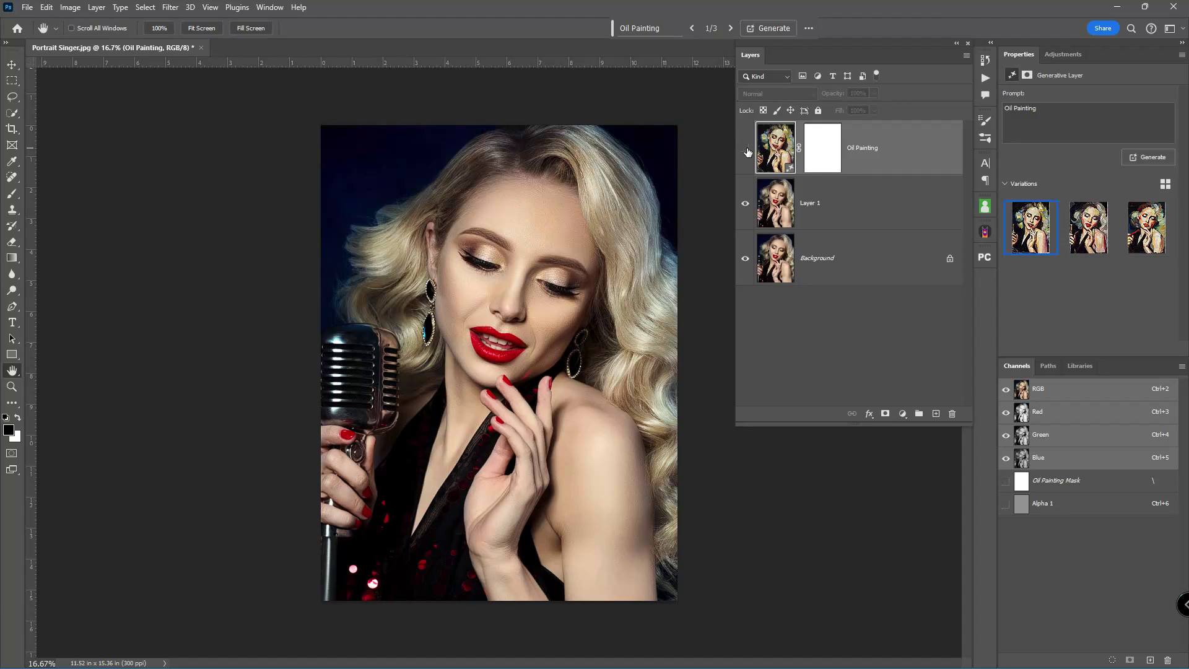
pyautogui.click(777, 212)
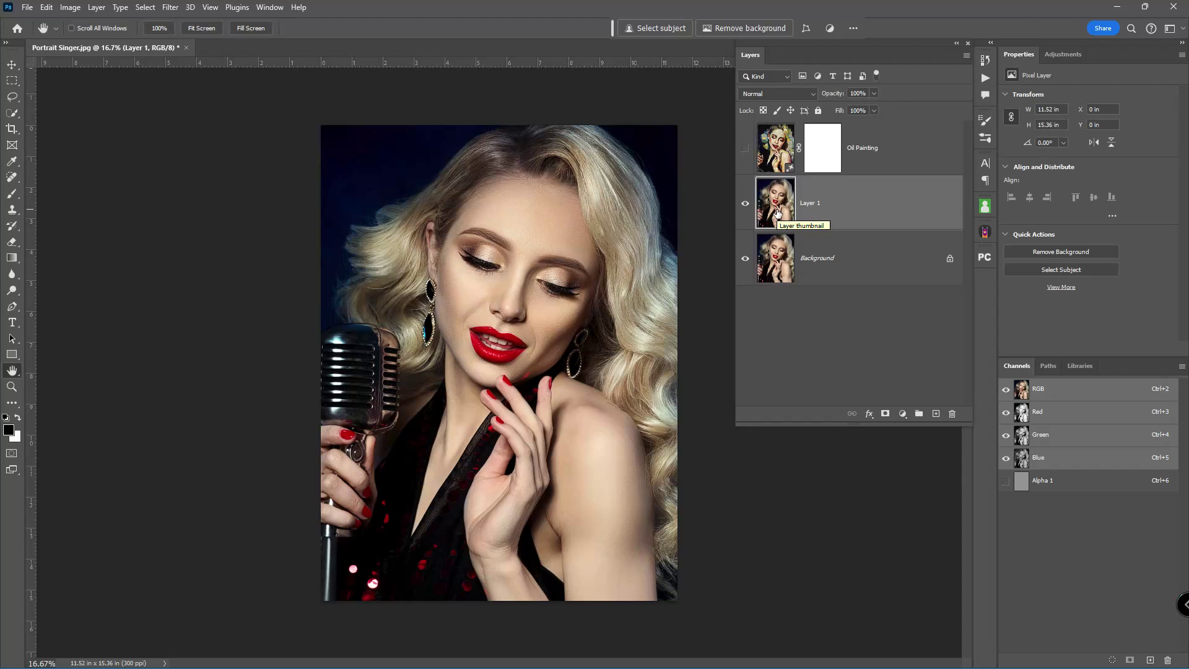
pyautogui.click(1024, 483)
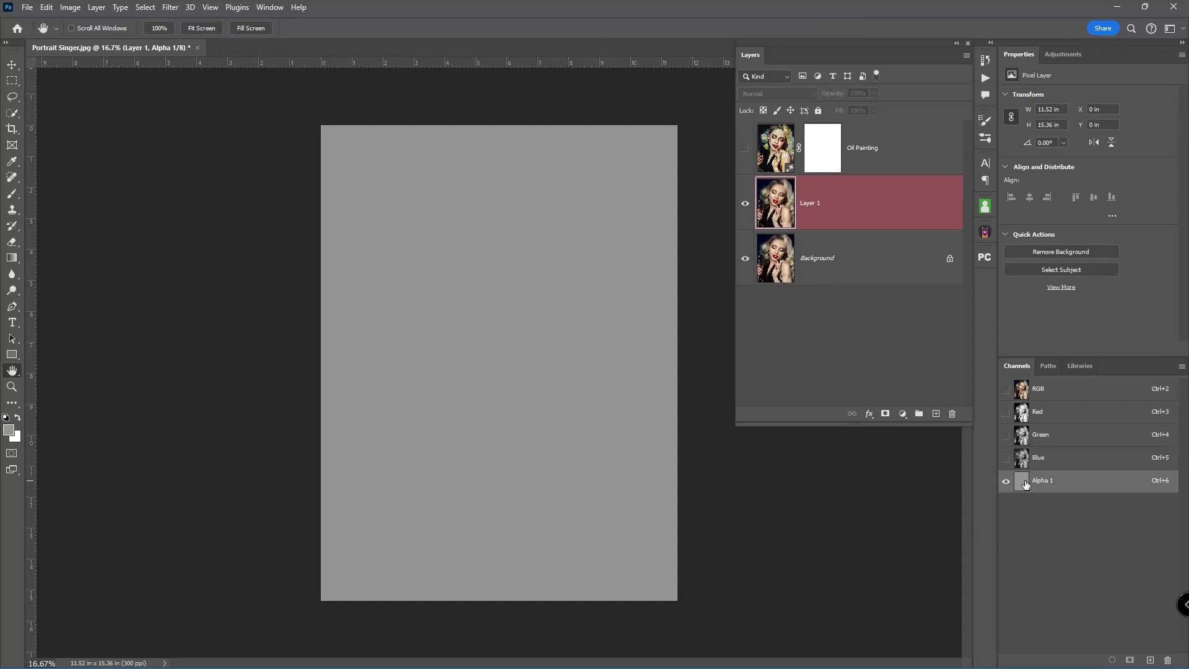
# Step: Set the foreground colour to a grey of 30% brightness and fill the Alpha 1 channel with it
pyautogui.click(9, 430)
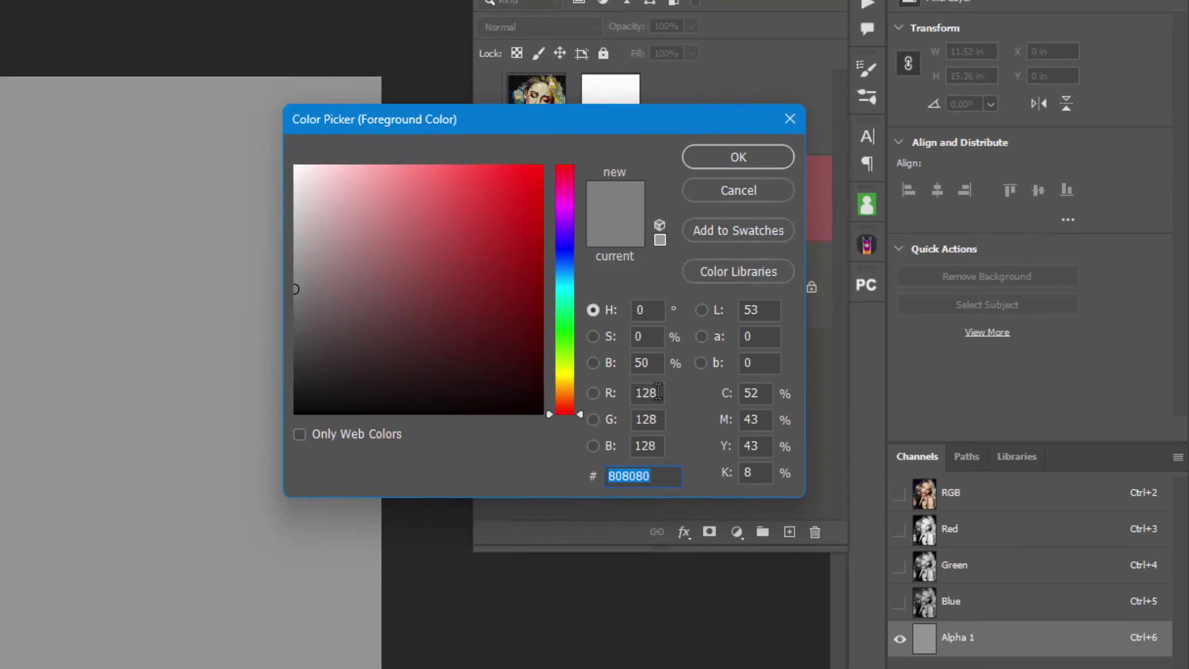
pyautogui.doubleClick(647, 367)
pyautogui.write('3')
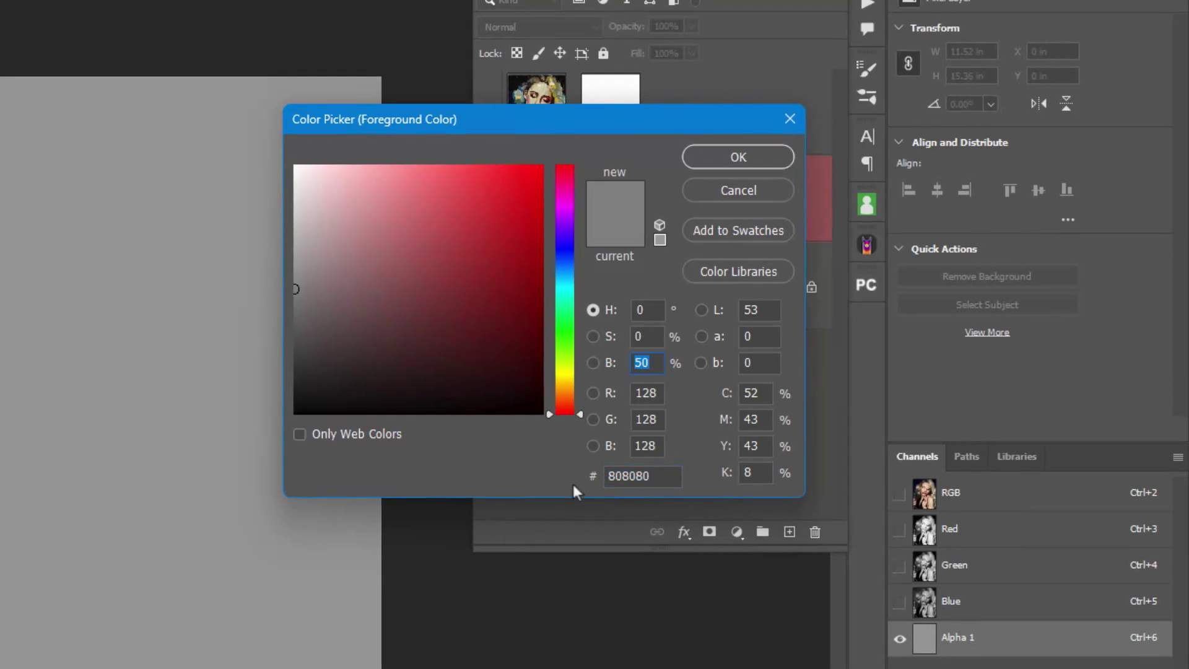
pyautogui.write('0')
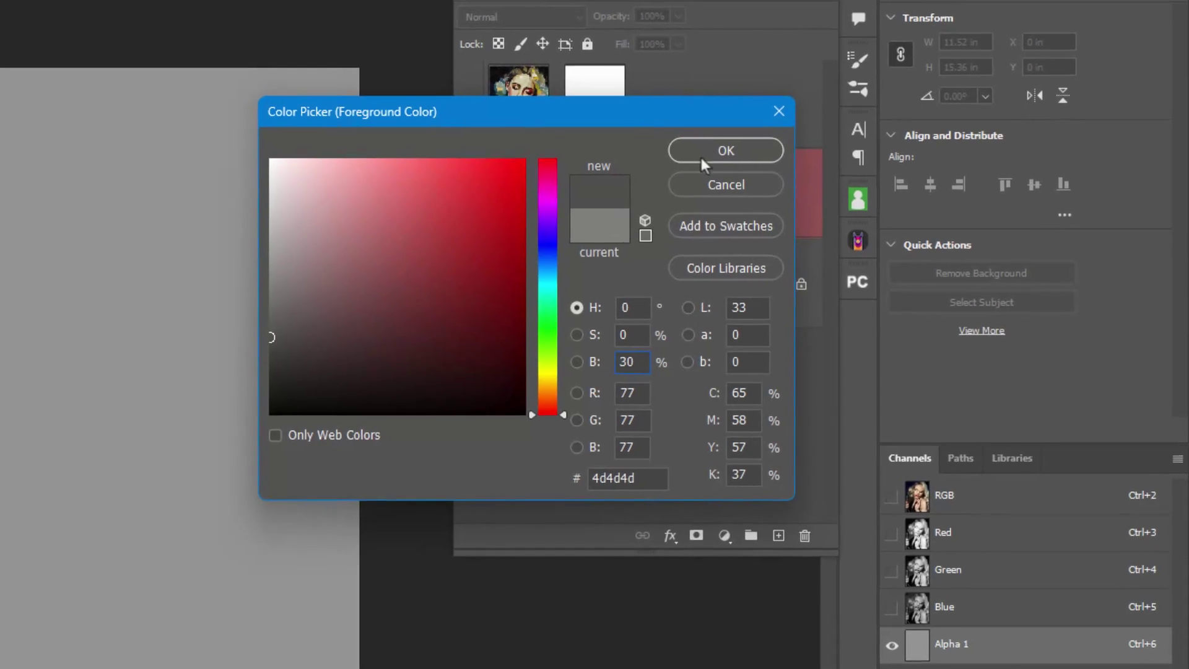
pyautogui.click(701, 157)
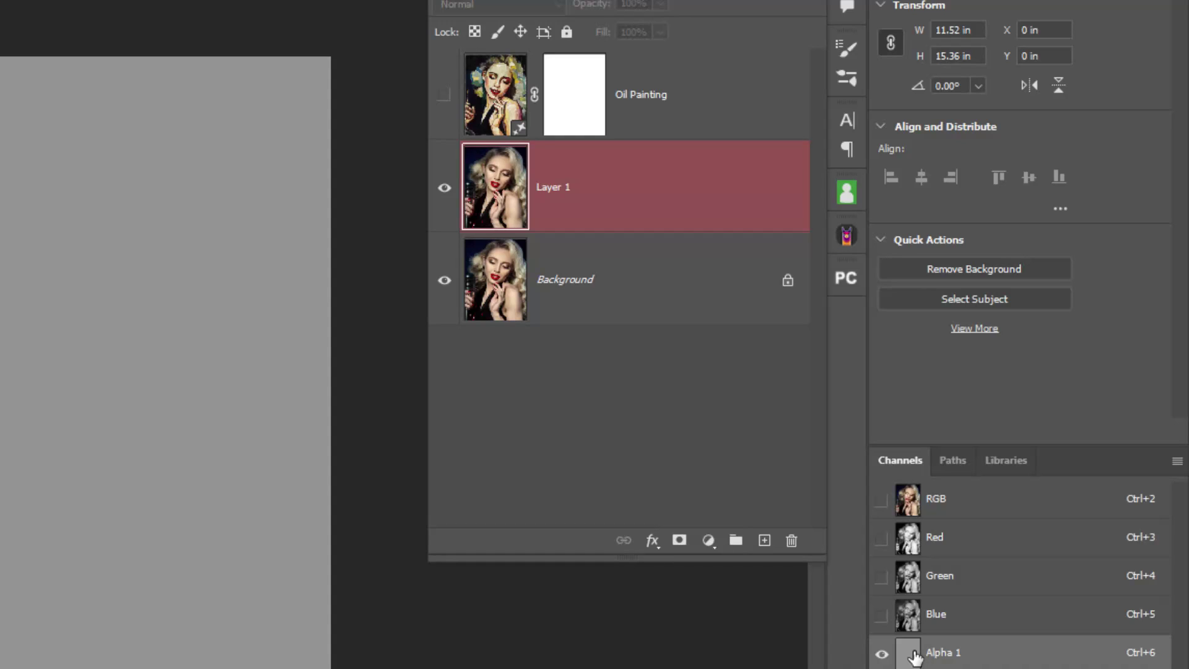
pyautogui.hotkey('ctrl', 'i')
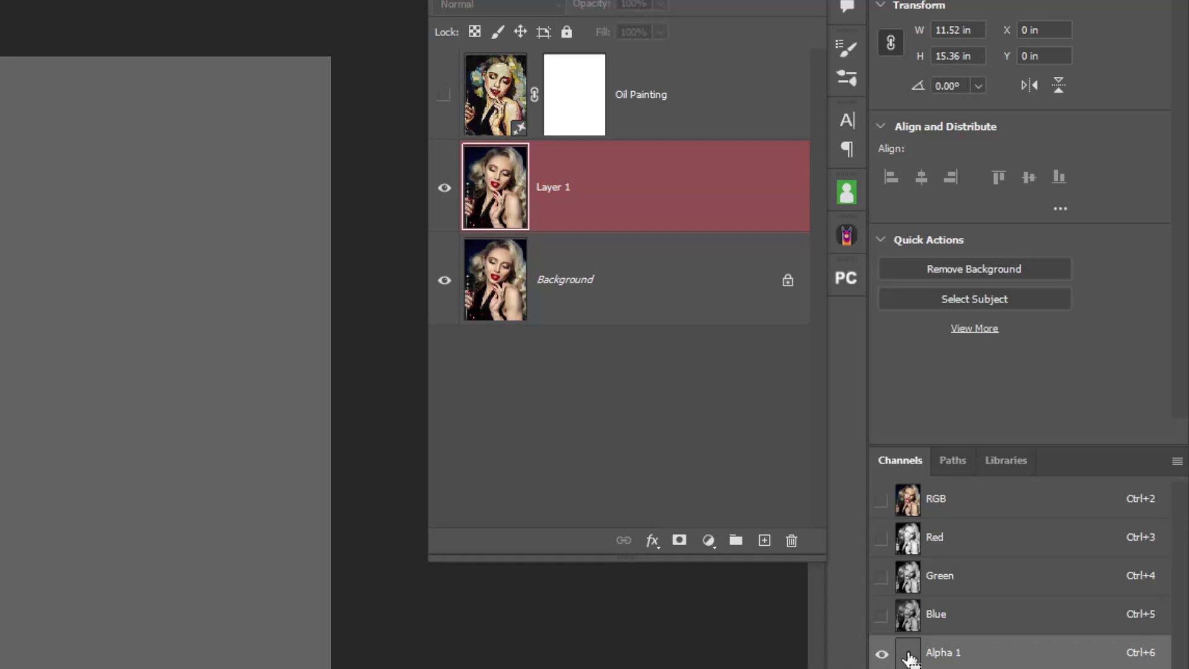
# Step: Load the 30% grey Alpha 1 channel as a selection, return to the RGB image and run Generative Fill with the prompt "Oil Painting"
pyautogui.keyDown('ctrl'); pyautogui.click(910, 655); pyautogui.keyUp('ctrl')
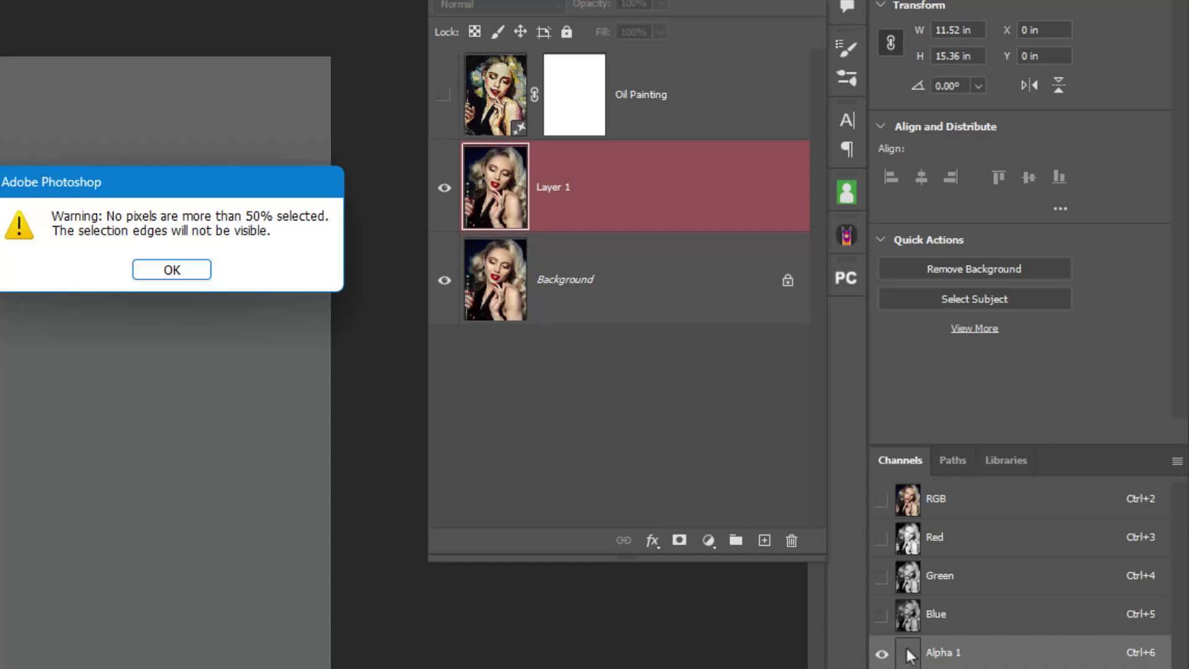
pyautogui.click(171, 271)
pyautogui.click(975, 498)
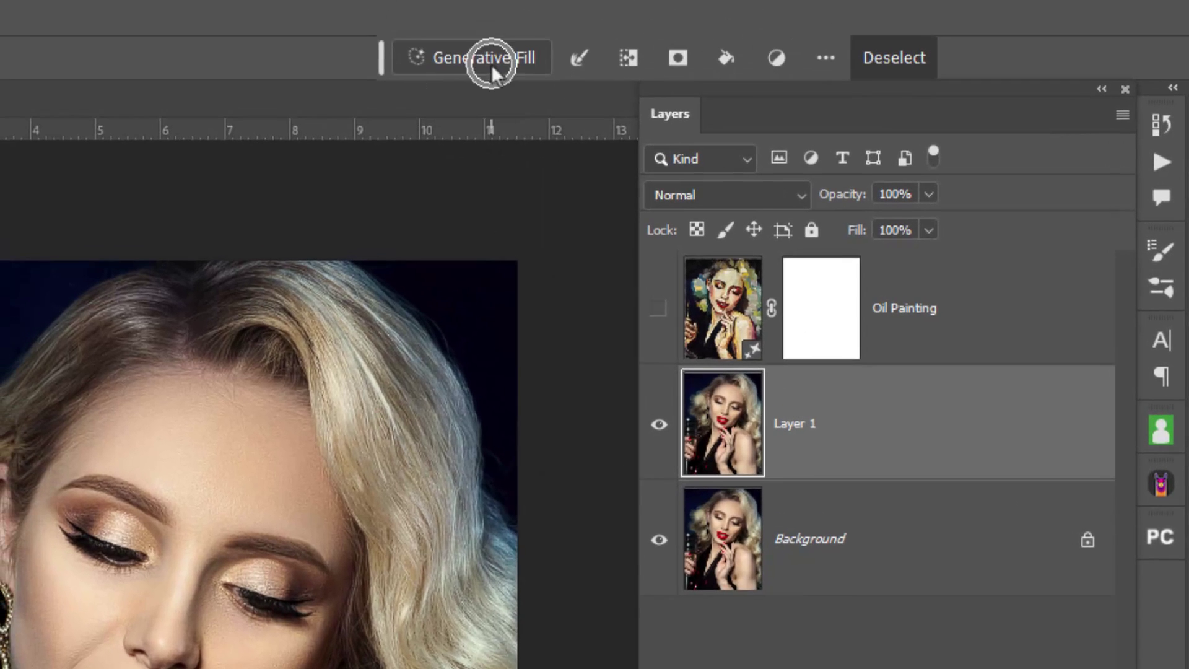
pyautogui.click(492, 62)
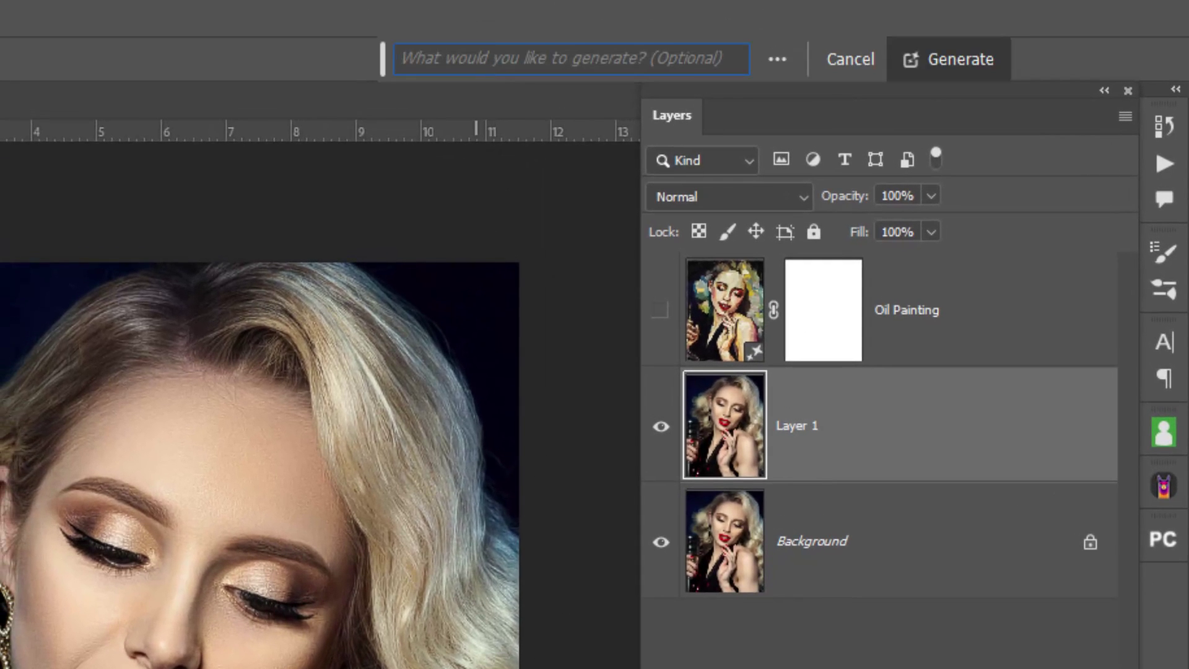
pyautogui.write('Oil Painting')
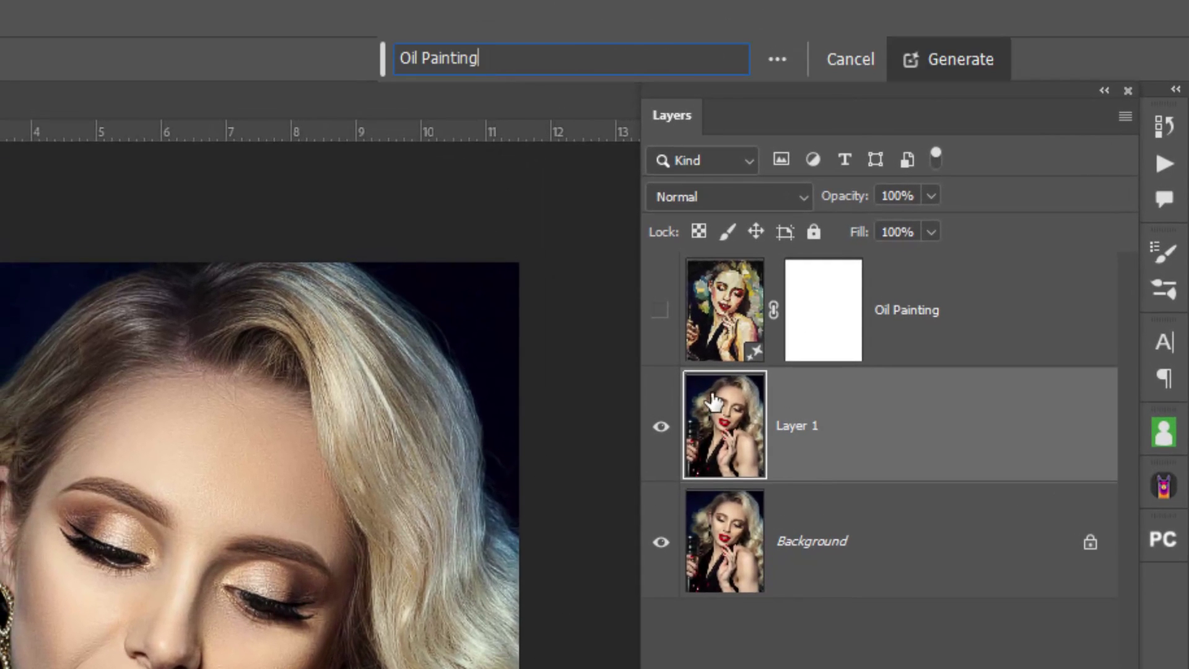
pyautogui.click(951, 61)
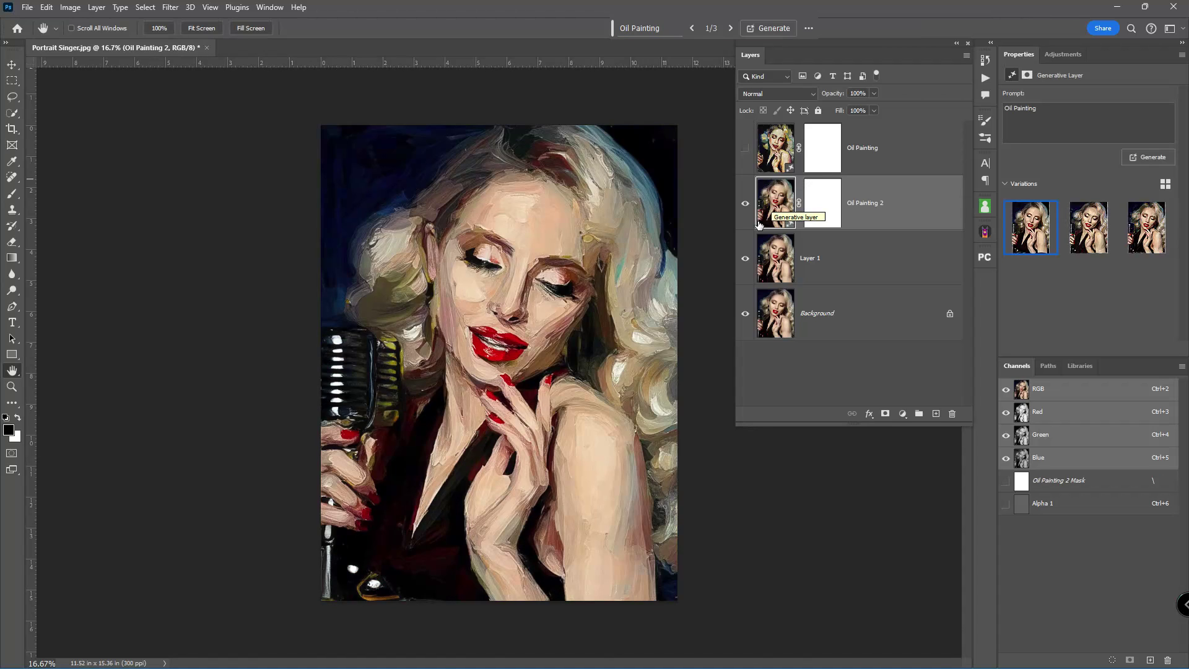
# Step: Go through the second and third variations of the Oil Painting 2 layer, keep the third and hide the layer
pyautogui.click(1077, 226)
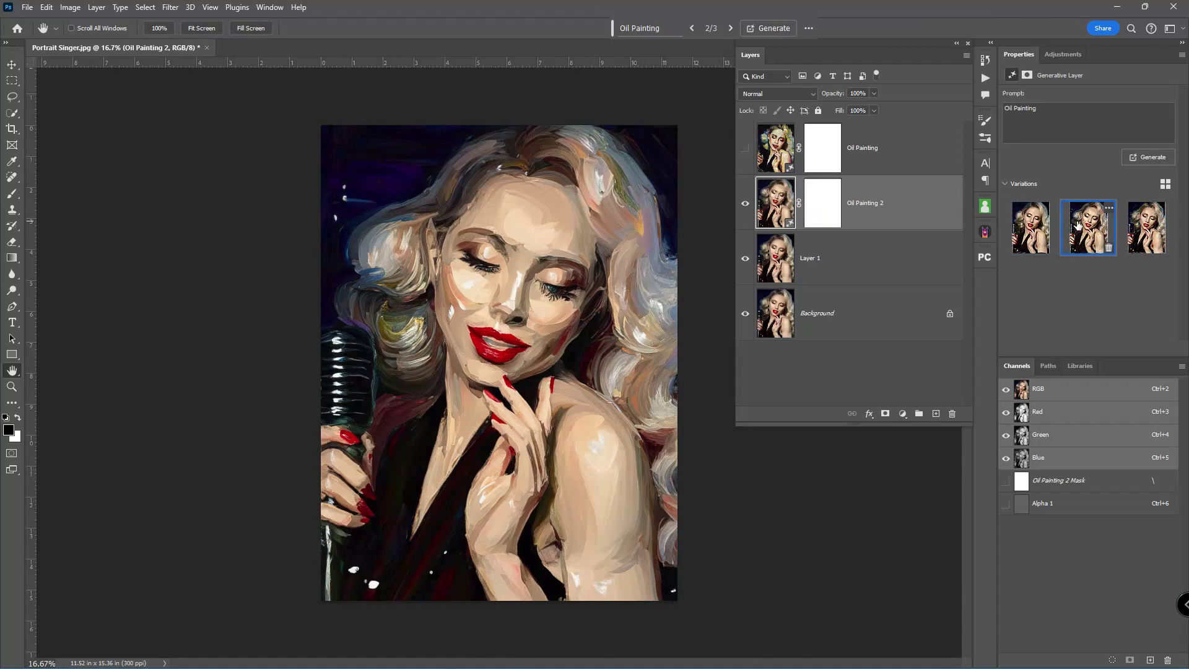
pyautogui.click(1143, 227)
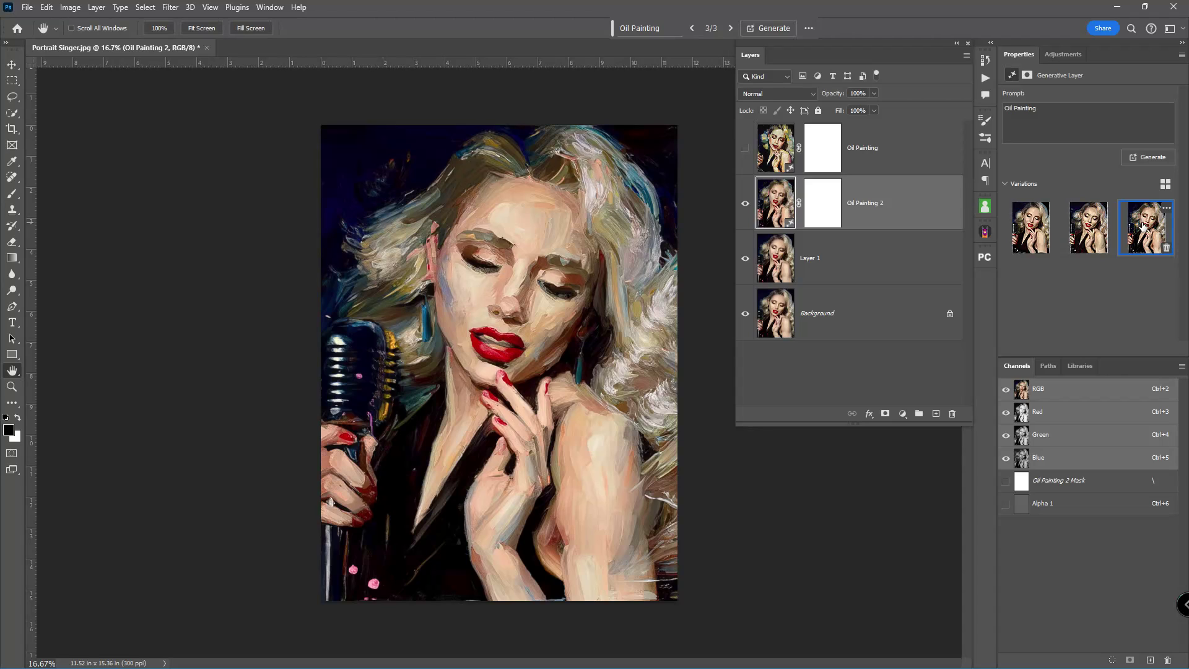
pyautogui.click(745, 204)
# Step: With Layer 1 active, fill the Alpha 1 channel with a foreground grey of 15% brightness
pyautogui.click(780, 256)
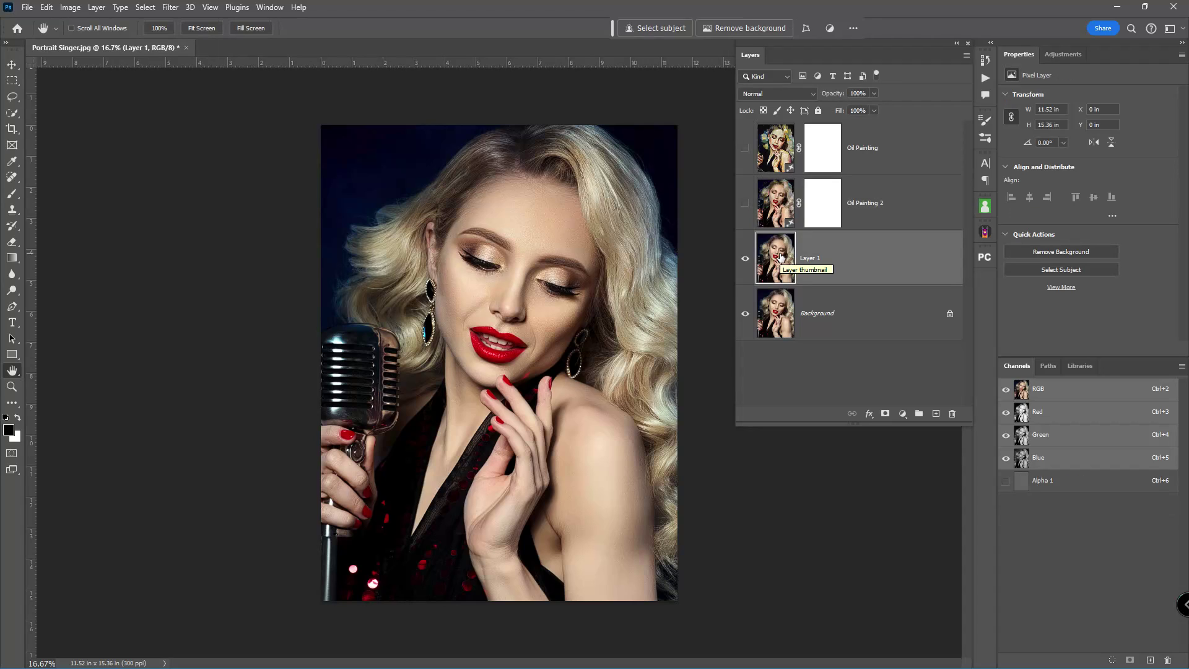
pyautogui.click(1029, 482)
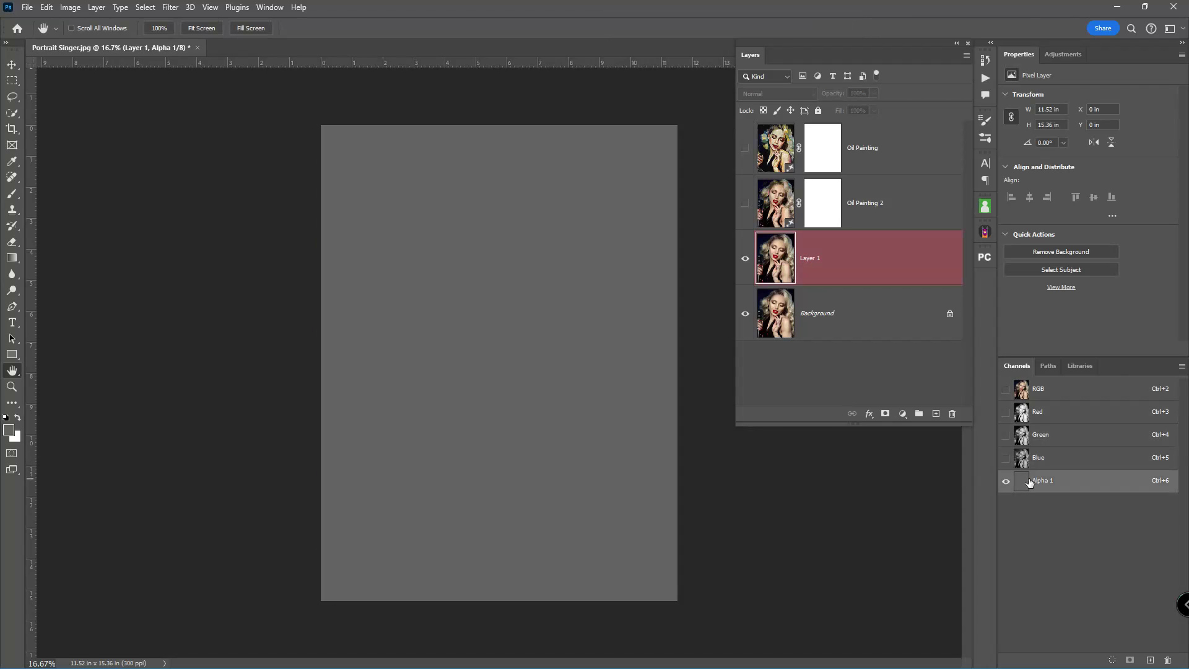
pyautogui.click(8, 429)
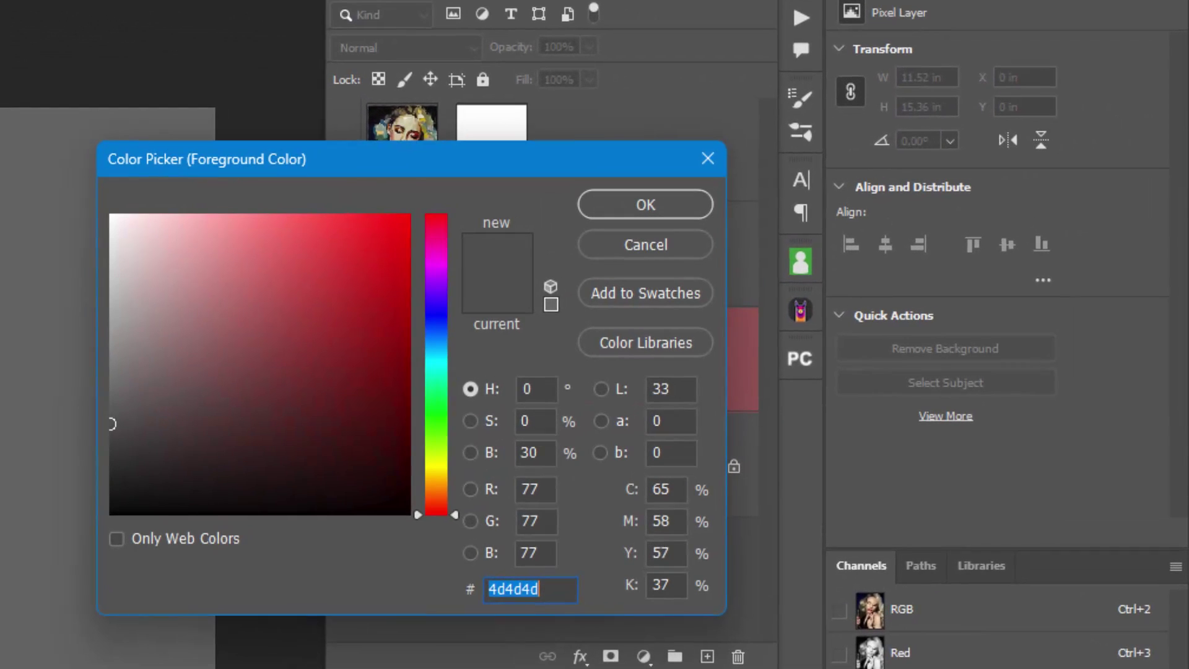
pyautogui.click(534, 452)
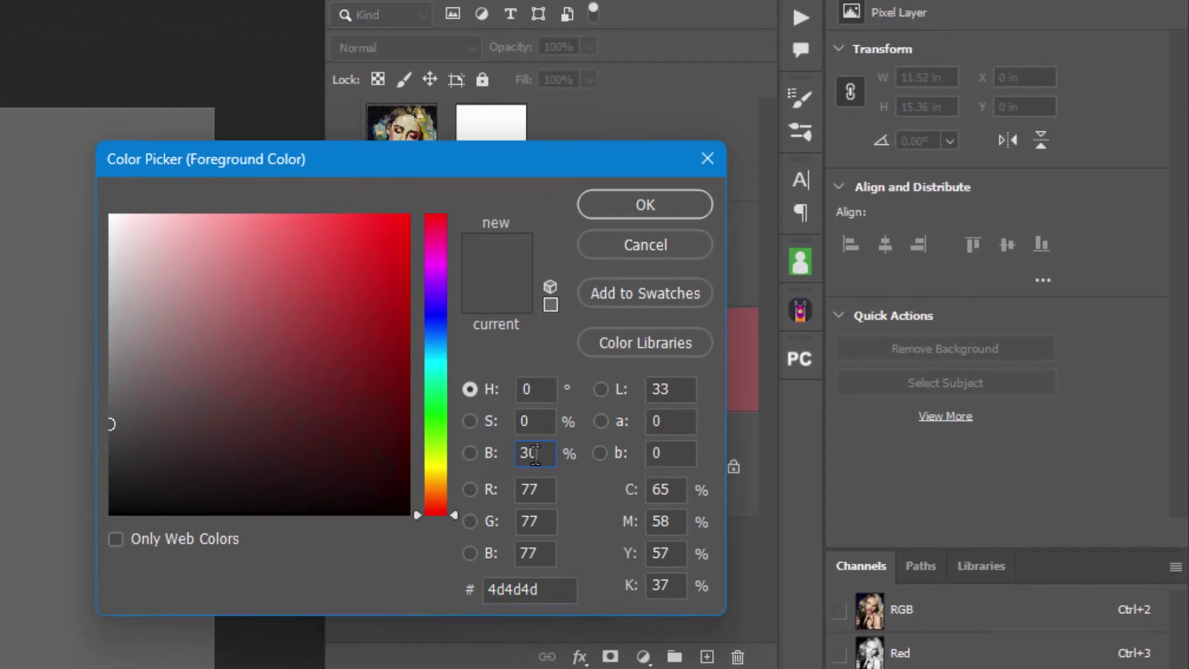
pyautogui.doubleClick(535, 453)
pyautogui.write('1')
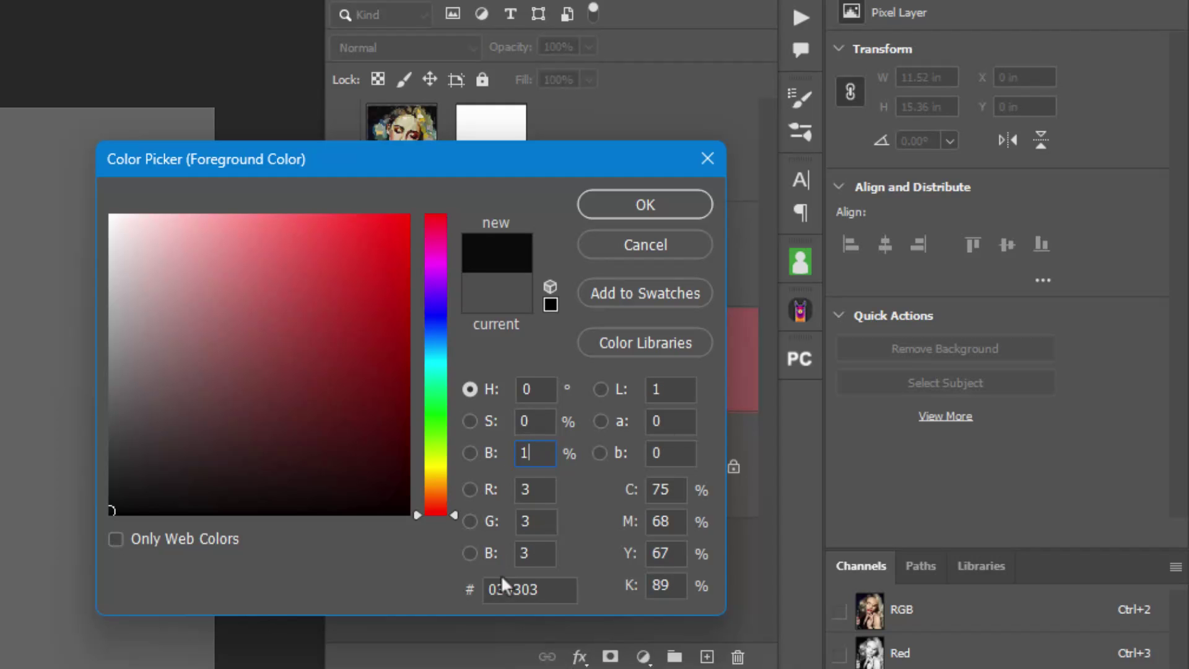
pyautogui.write('5')
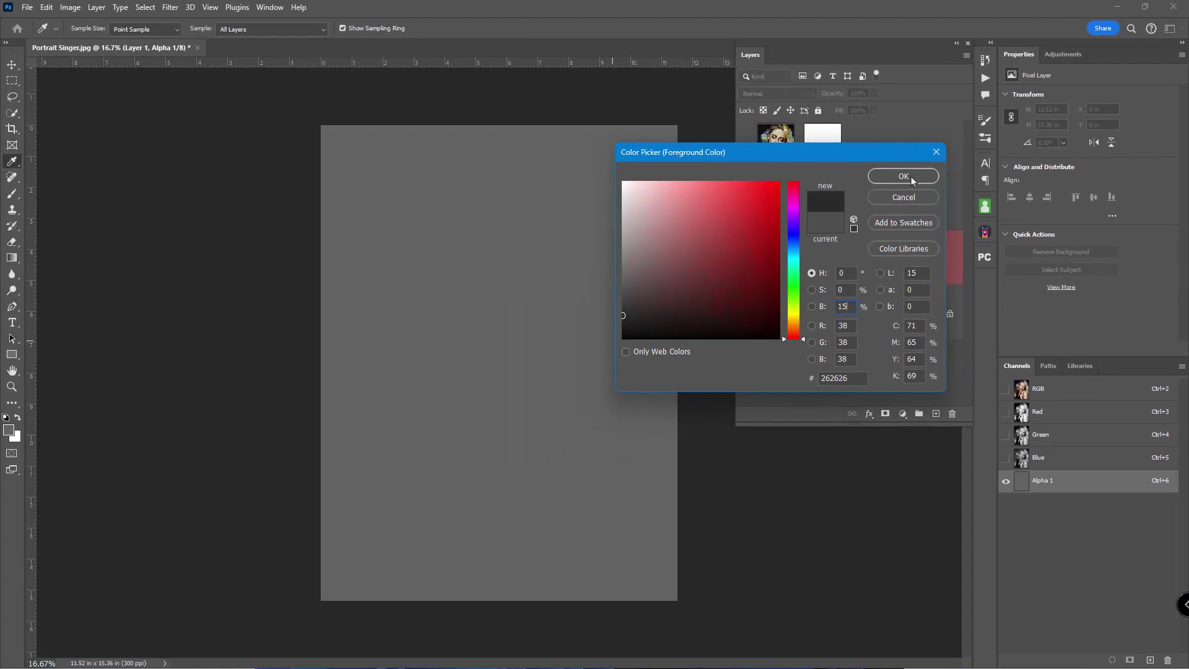
pyautogui.click(903, 176)
pyautogui.press('h')
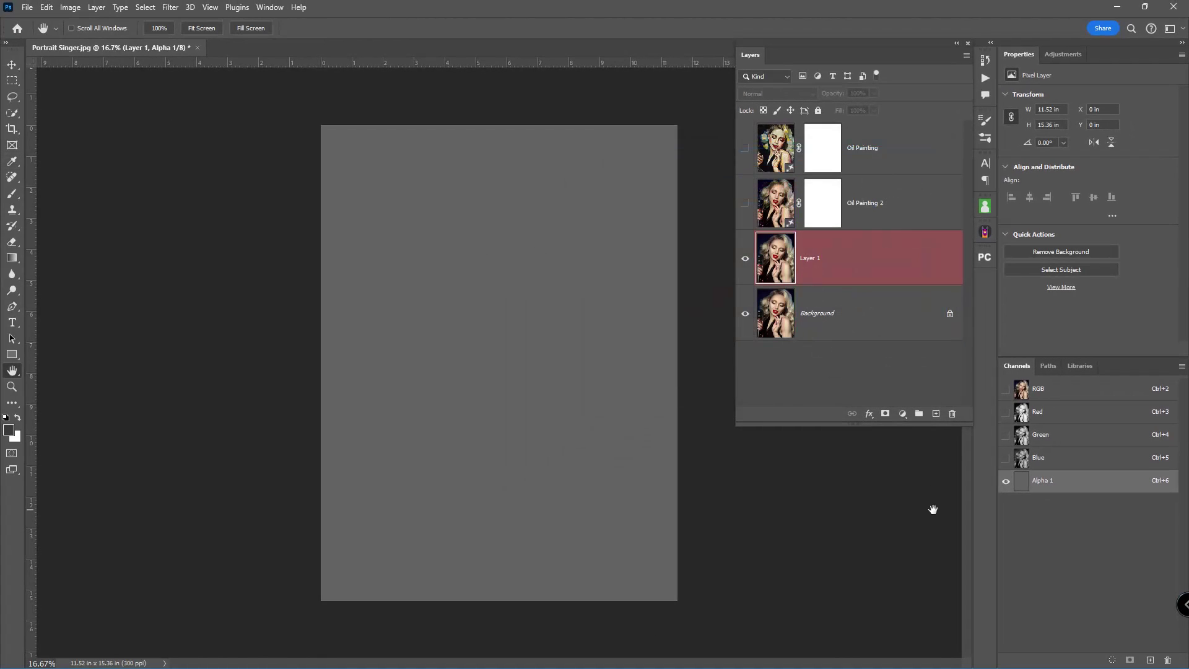
pyautogui.press('alt')
pyautogui.hotkey('alt', 'BackSpace')
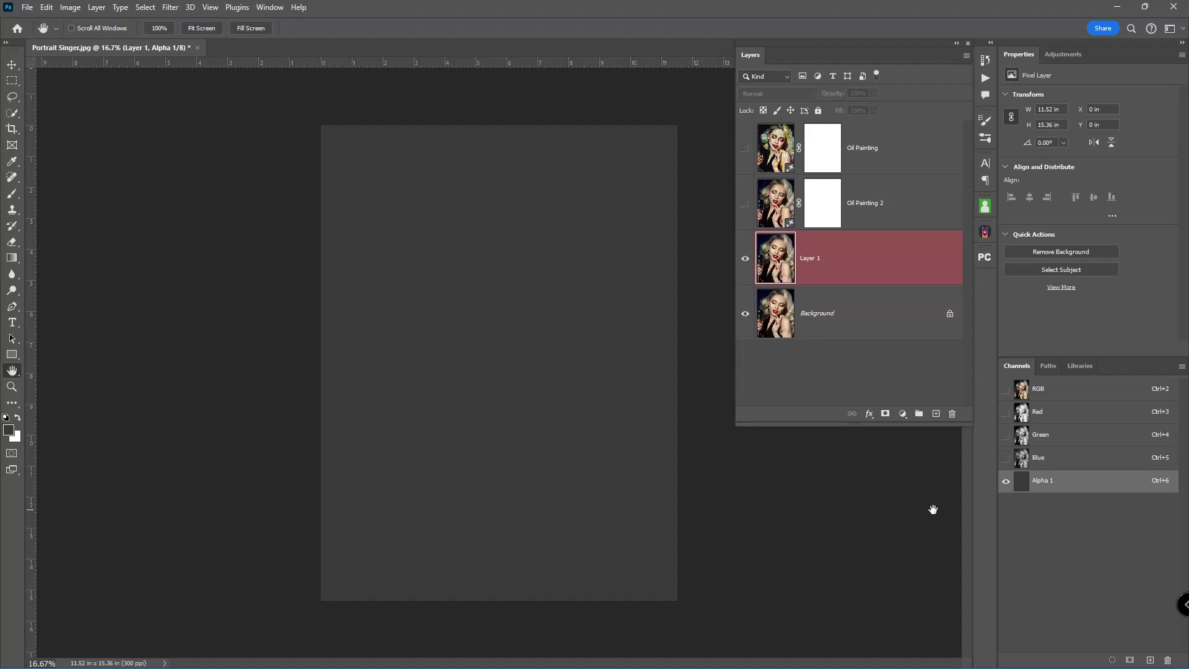
# Step: Load the 15% grey Alpha 1 channel as a selection and run Generative Fill on the RGB image with the prompt "Oil Painting"
pyautogui.keyDown('ctrl'); pyautogui.click(1021, 481); pyautogui.keyUp('ctrl')
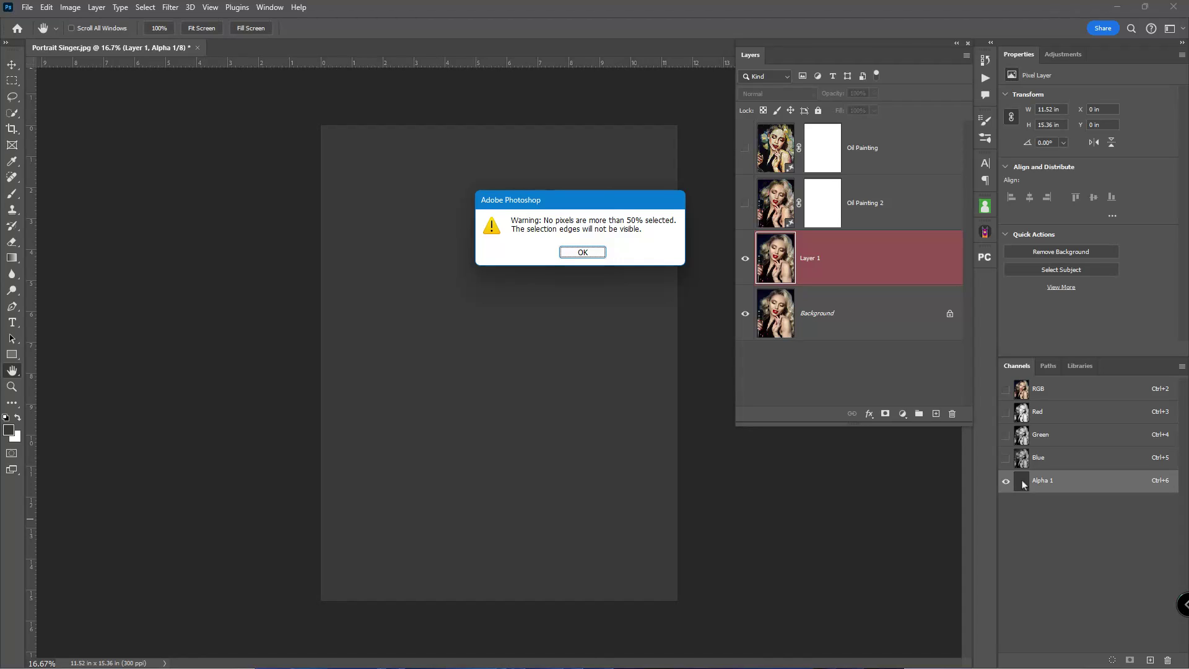
pyautogui.click(597, 255)
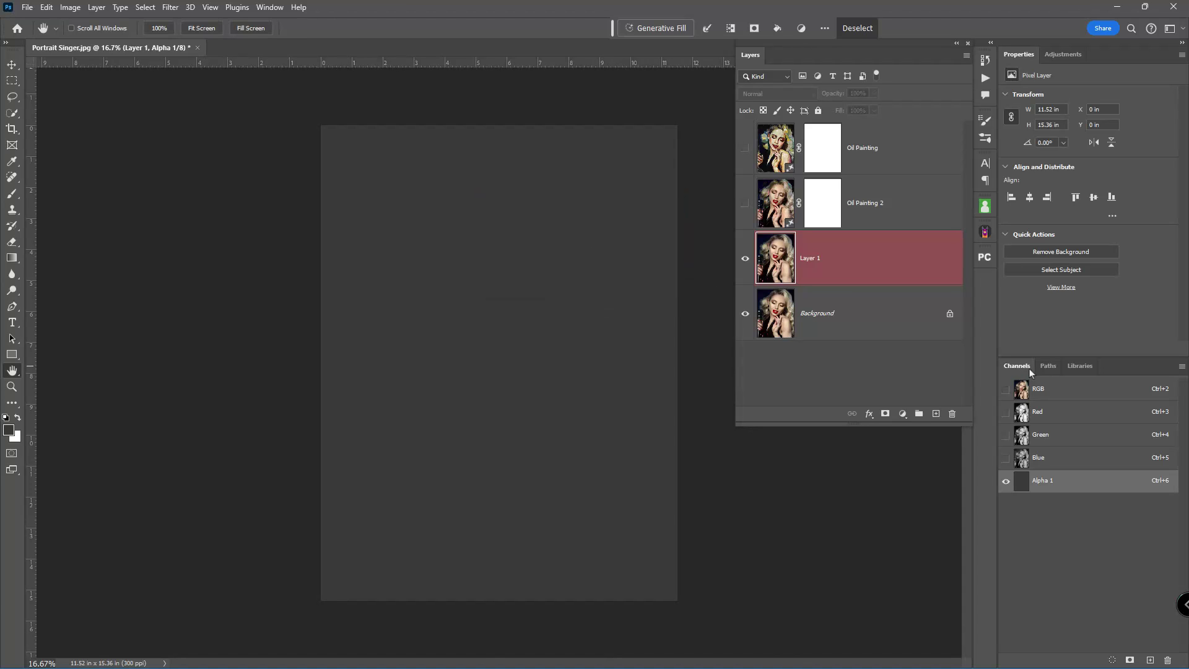
pyautogui.click(1068, 388)
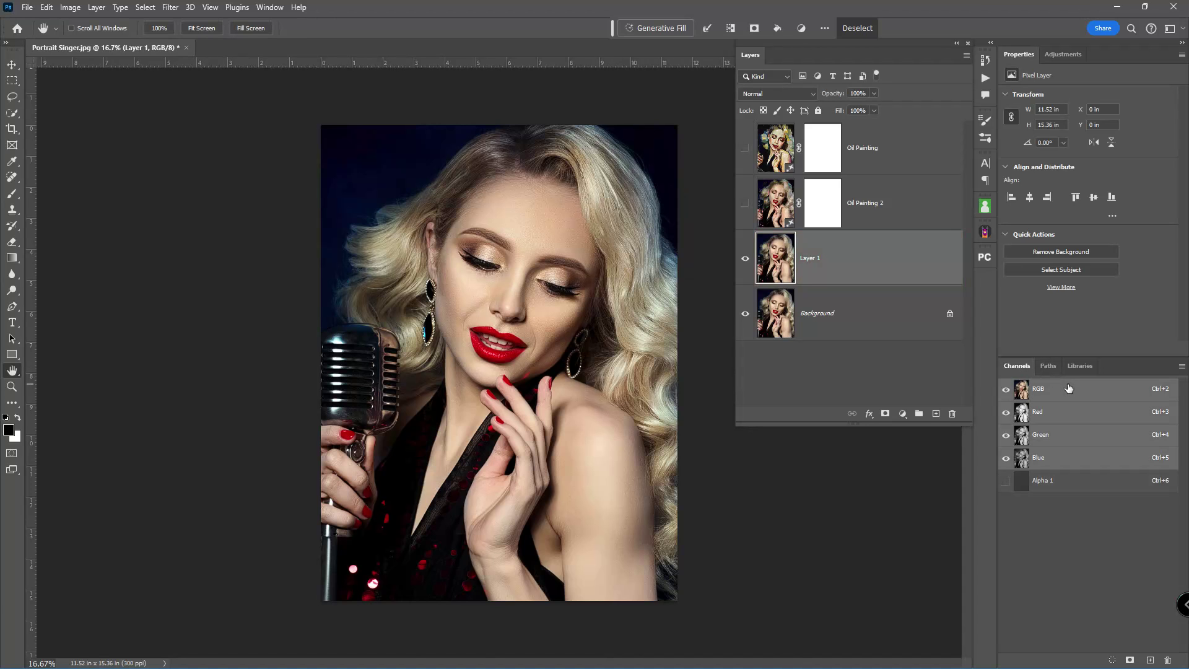
pyautogui.click(662, 30)
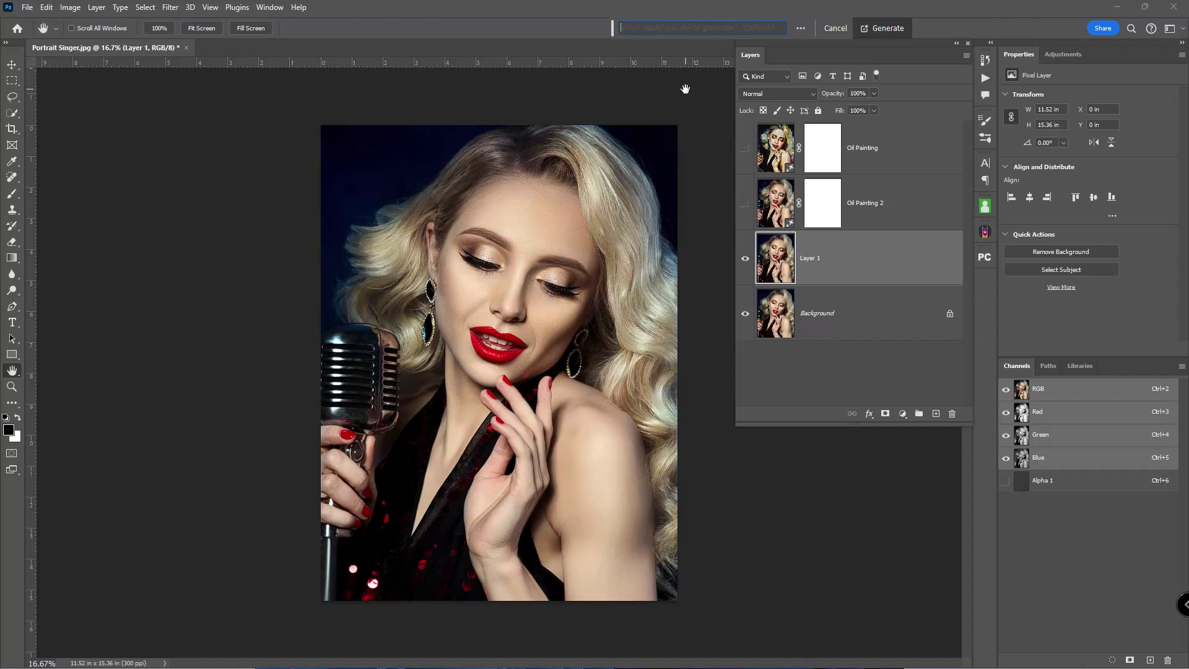
pyautogui.write('Oil Painting')
pyautogui.click(888, 29)
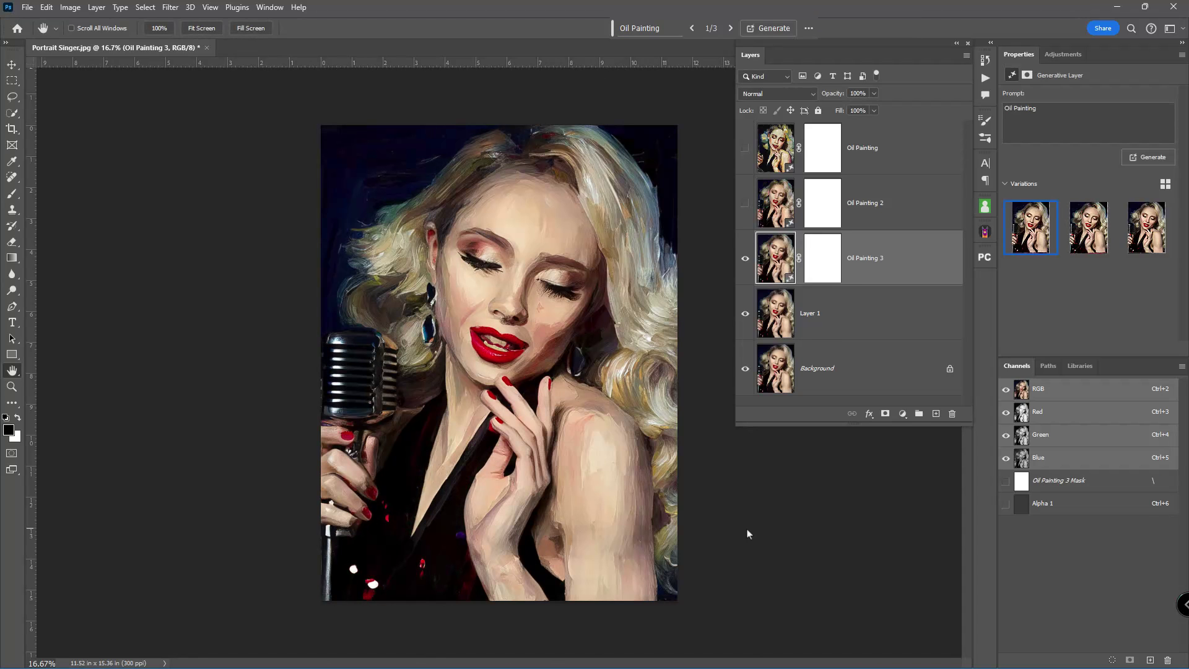
# Step: Compare the three variations of the Oil Painting 3 layer and choose the second one
pyautogui.click(1088, 228)
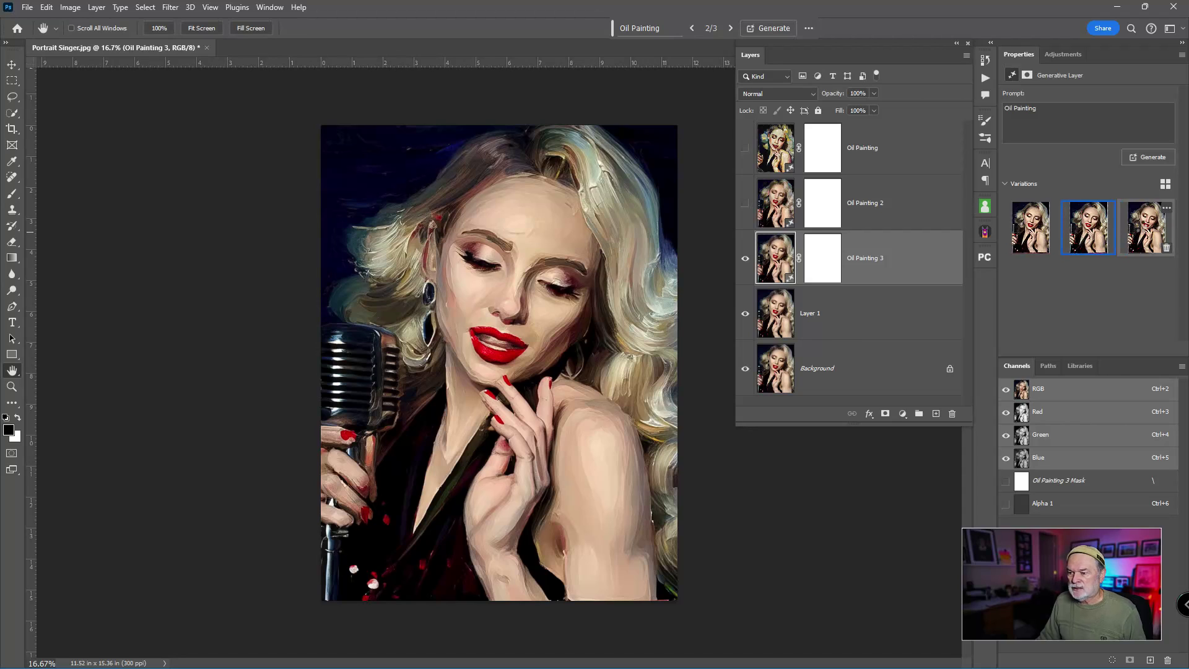
pyautogui.click(1145, 228)
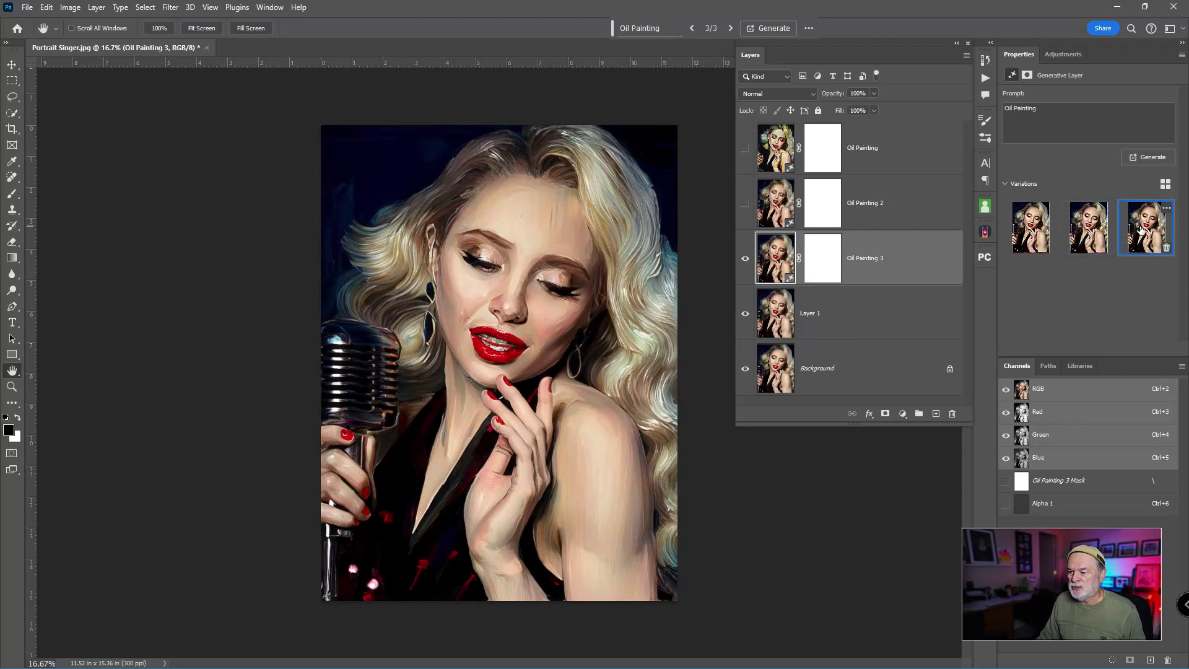
pyautogui.click(1073, 234)
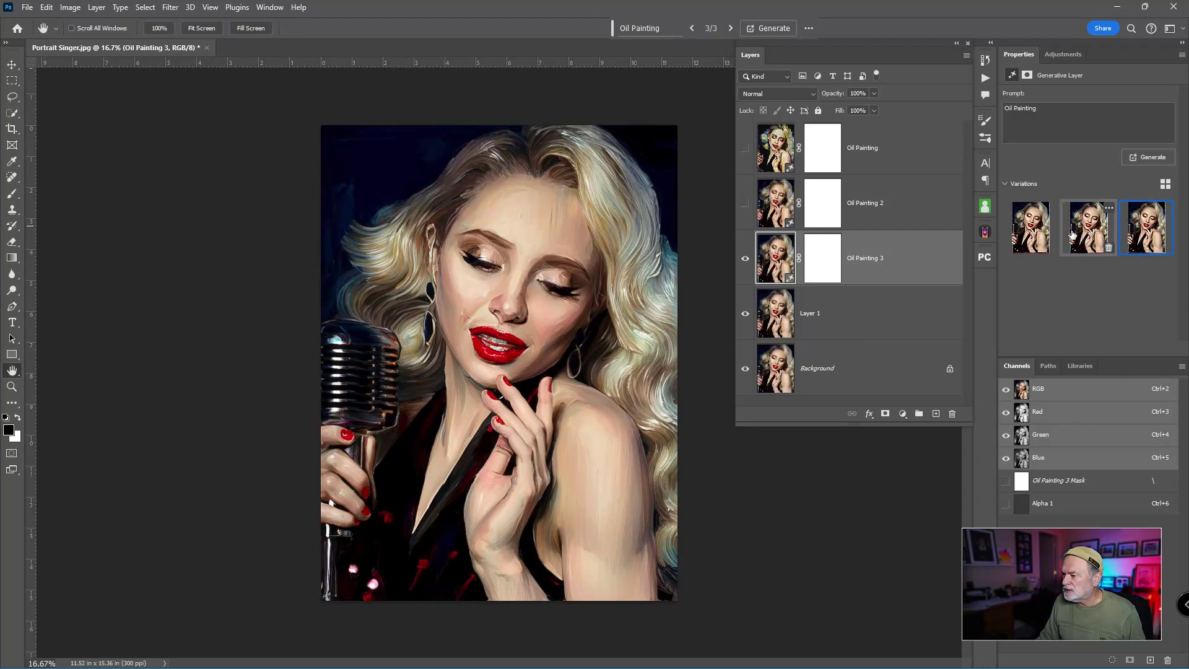
pyautogui.click(1040, 237)
pyautogui.click(1094, 235)
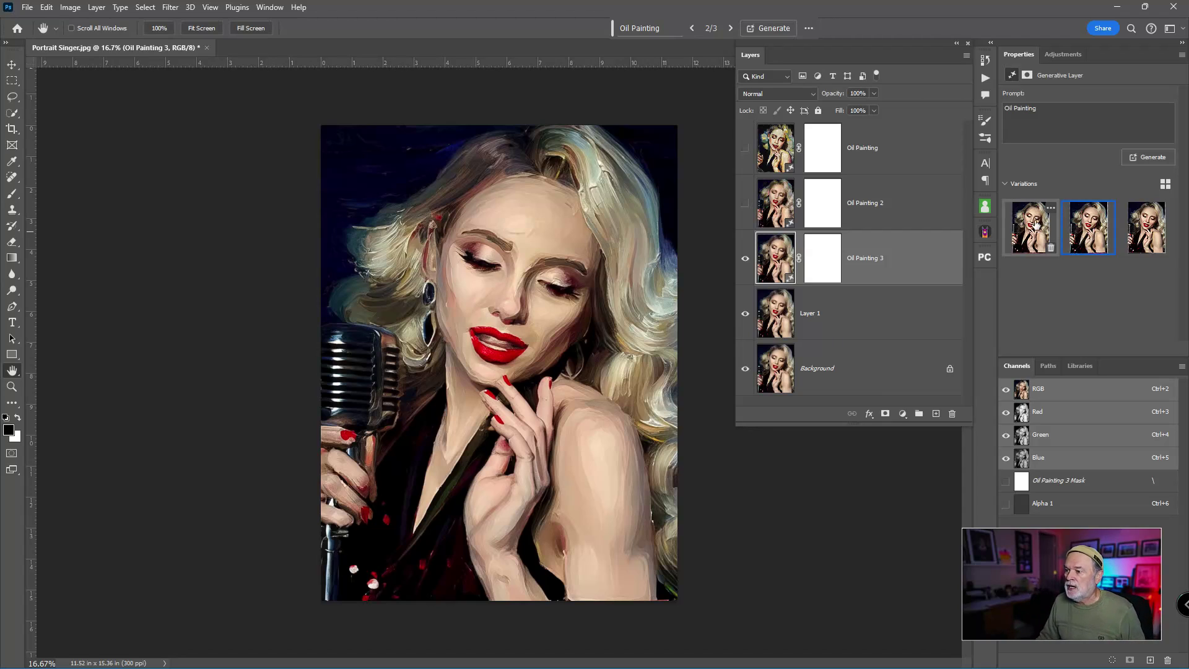
# Step: Show the Oil Painting and Oil Painting 2 layers again and select the Oil Painting layer
pyautogui.click(746, 150)
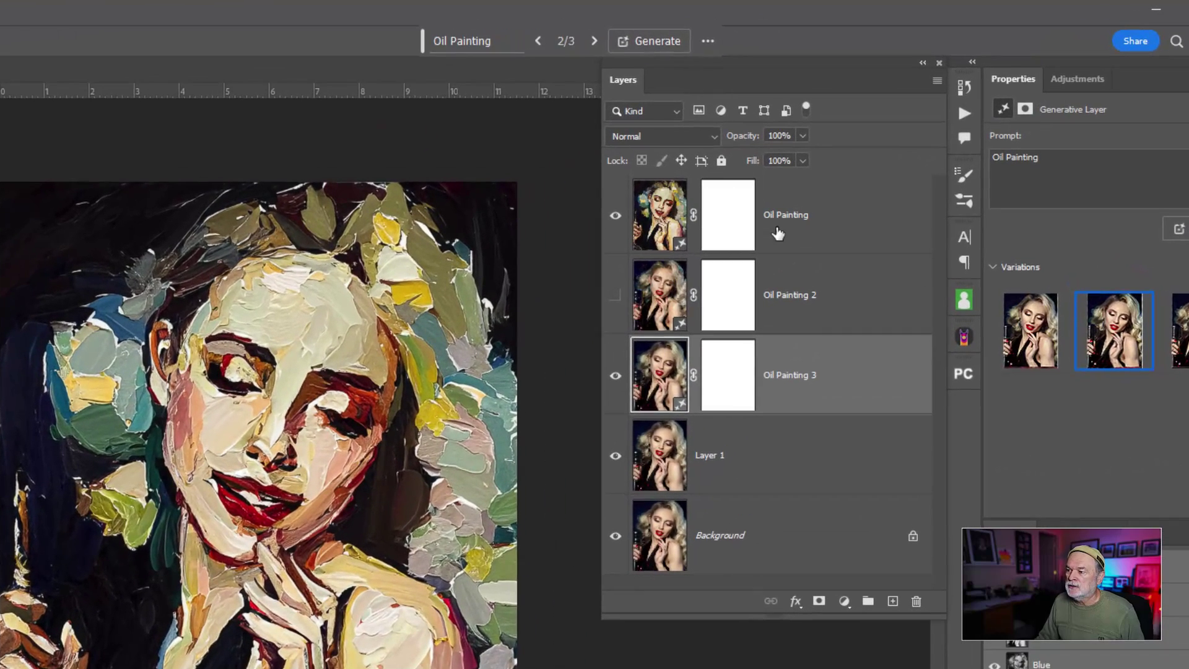
pyautogui.click(745, 202)
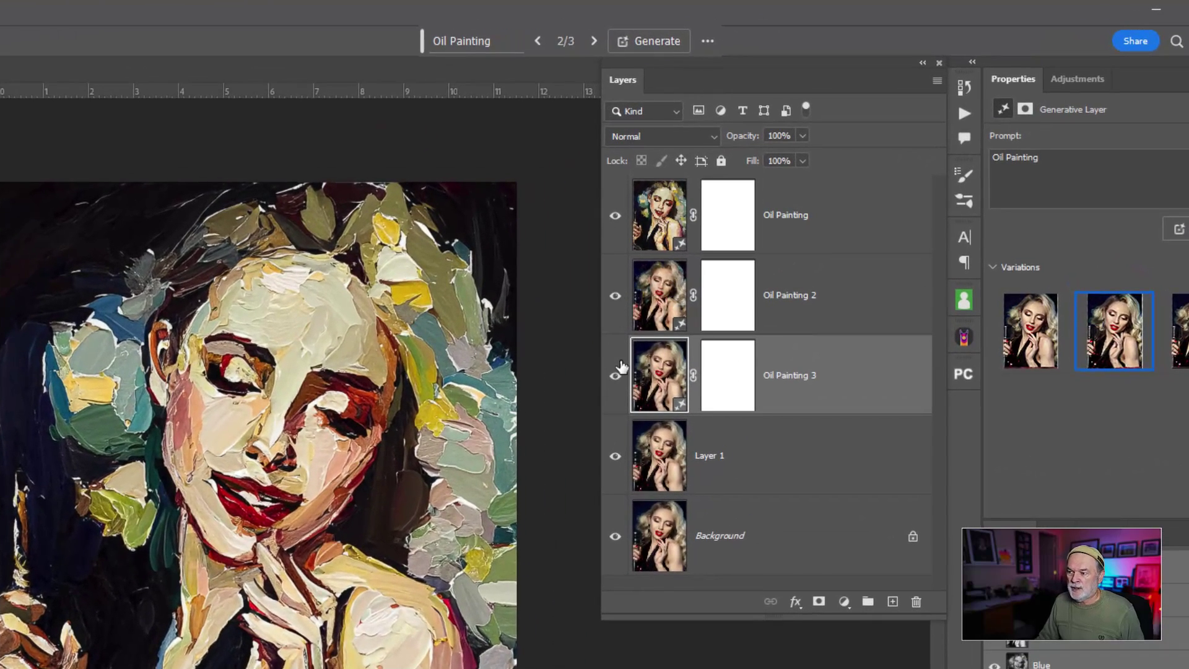
pyautogui.click(664, 226)
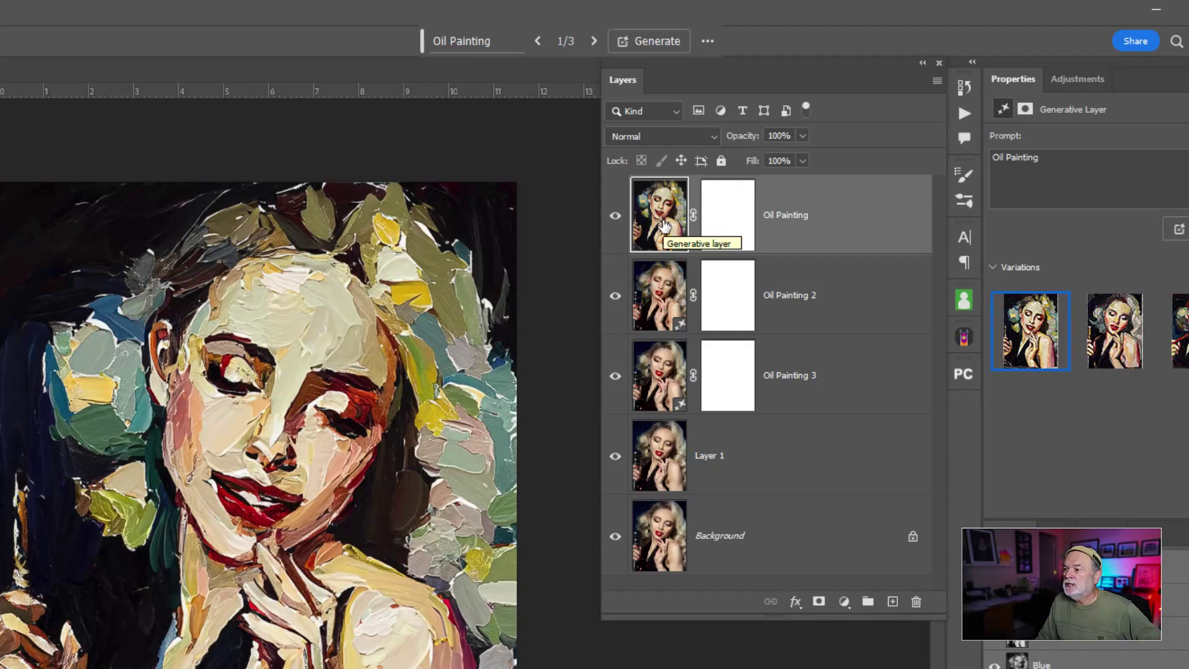
# Step: Set the Oil Painting layer to Soft Light at 50% opacity and compare the portrait with that layer hidden and shown
pyautogui.click(682, 139)
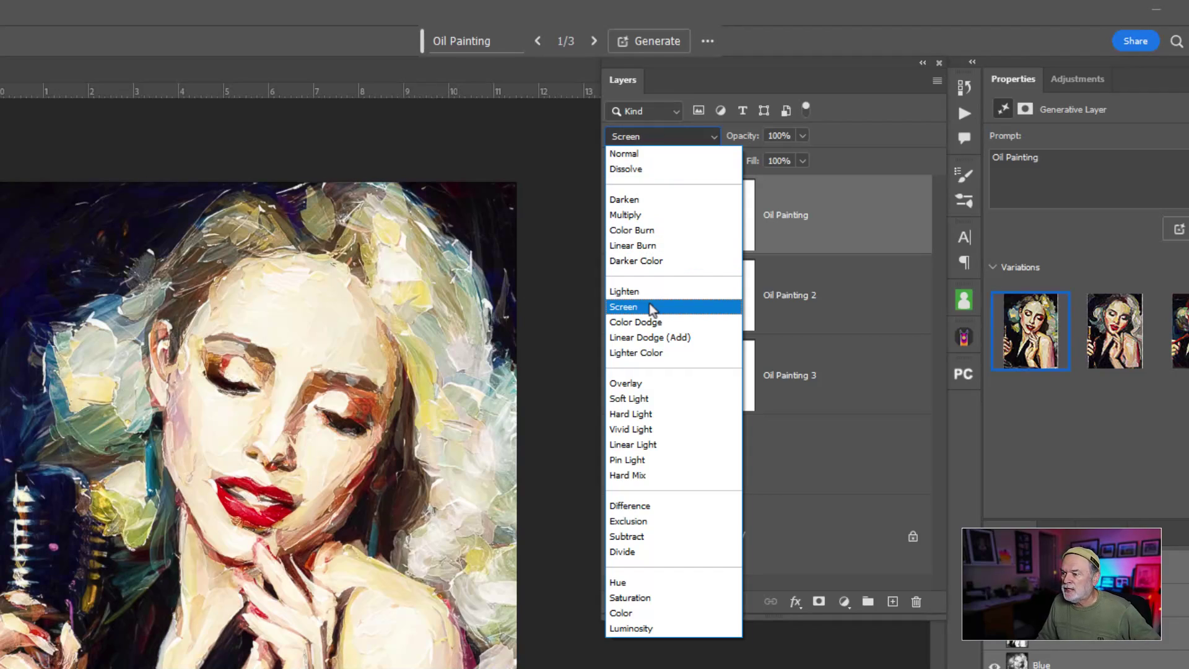
pyautogui.click(648, 401)
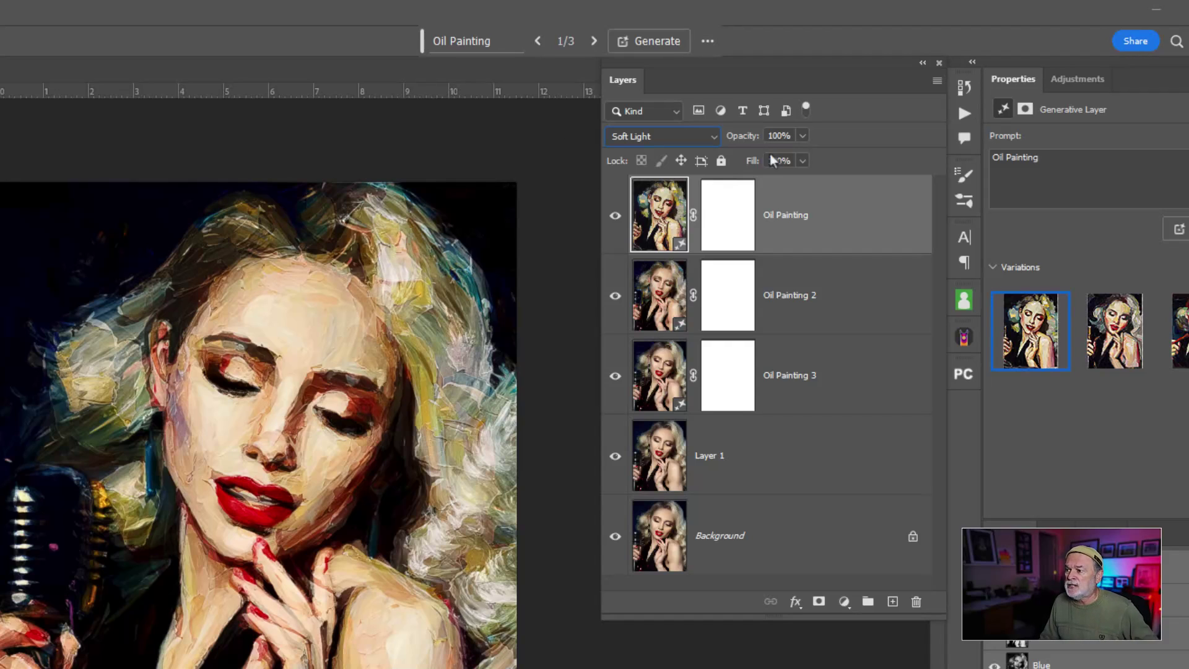
pyautogui.moveTo(748, 141); pyautogui.dragTo(730, 141)
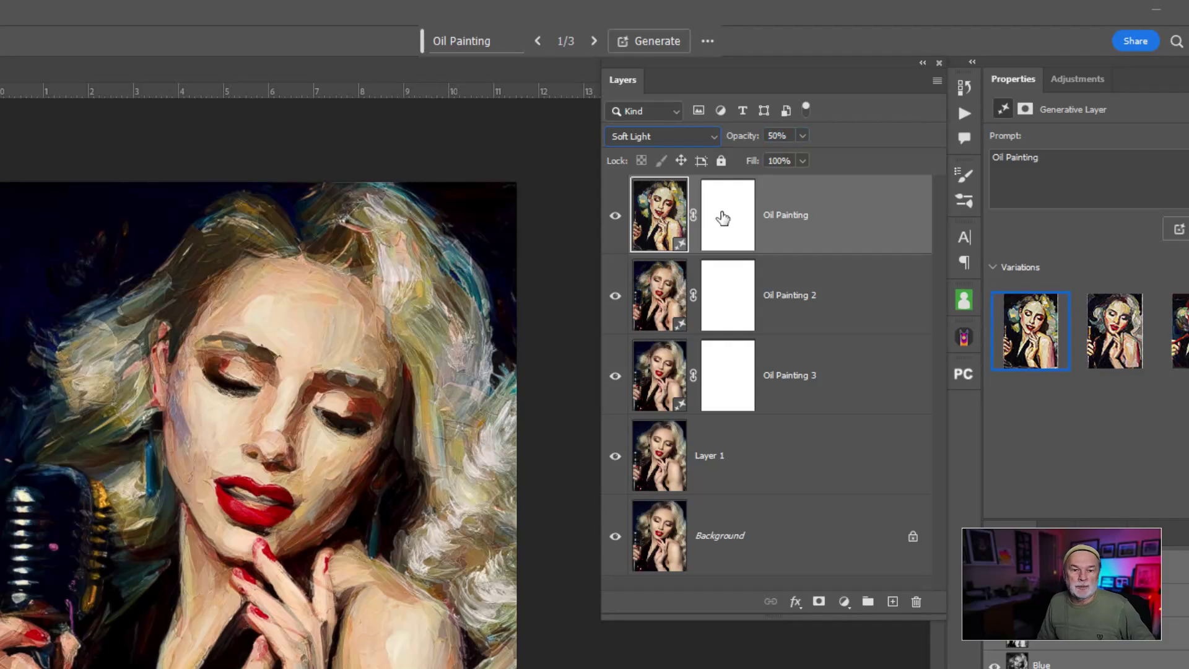
pyautogui.click(616, 216)
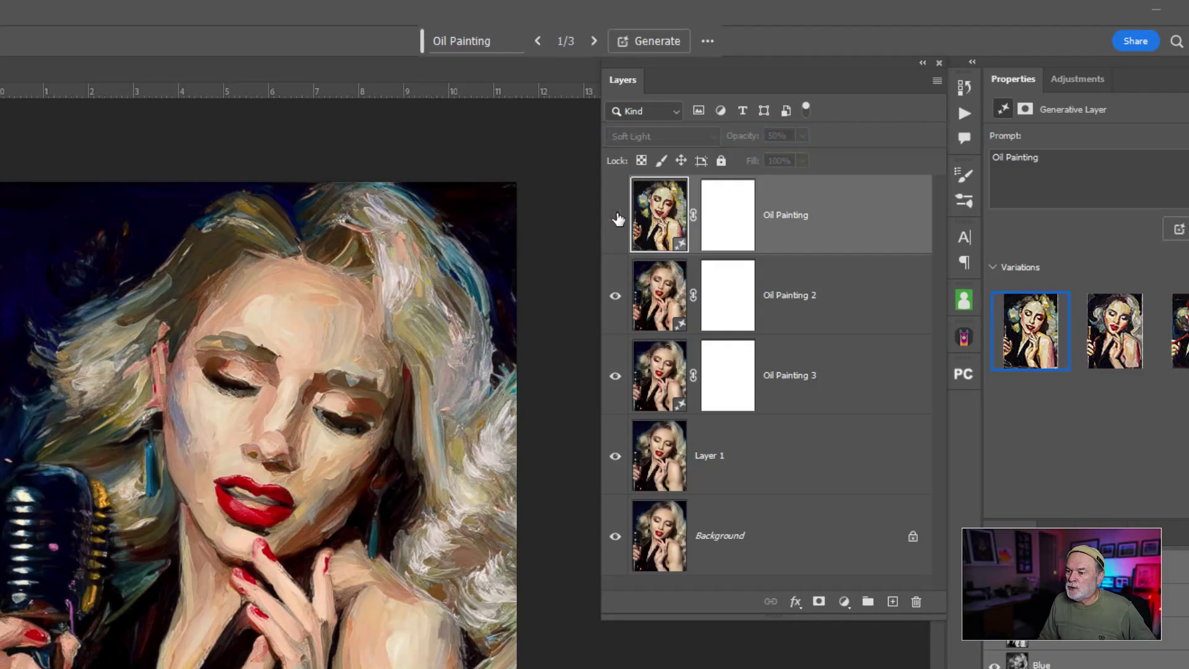
pyautogui.click(616, 216)
pyautogui.click(616, 217)
pyautogui.click(616, 216)
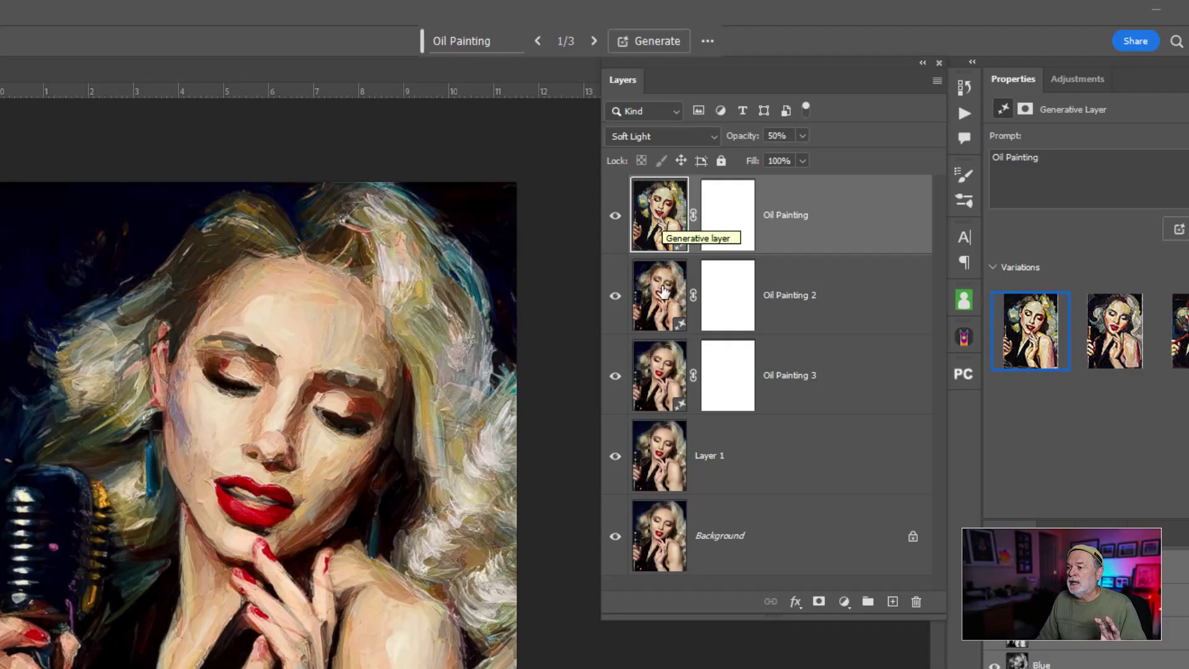
# Step: Reduce the Oil Painting 2 layer's opacity to 42%
pyautogui.click(666, 309)
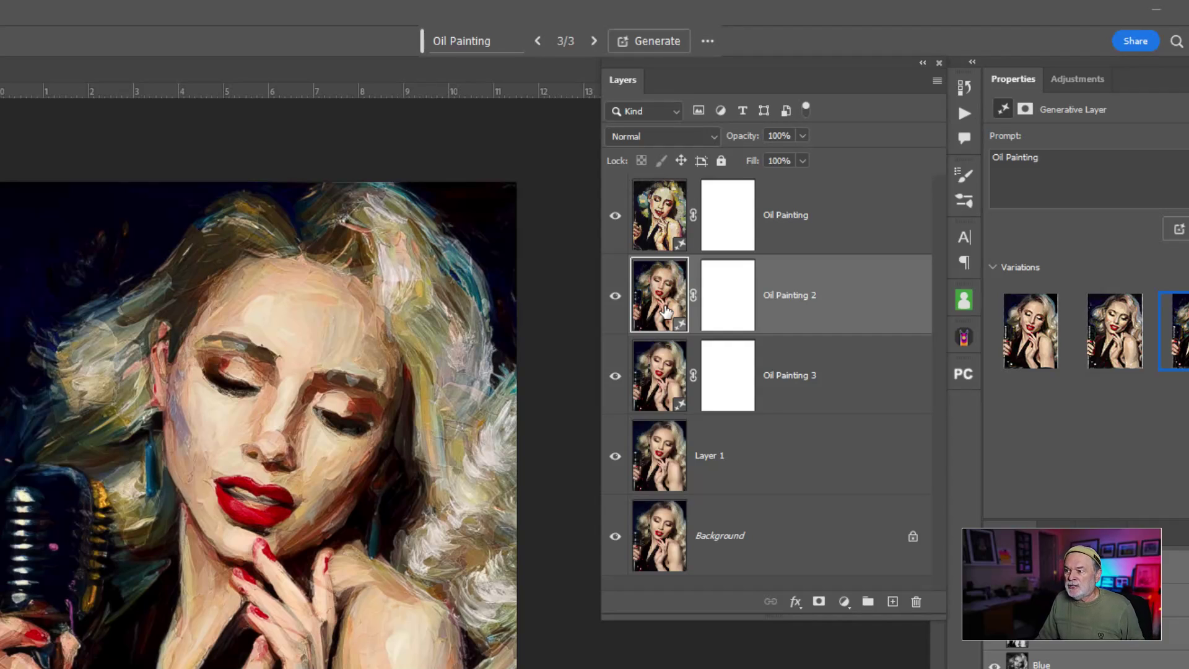
pyautogui.moveTo(750, 138); pyautogui.dragTo(736, 144)
pyautogui.press('Return')
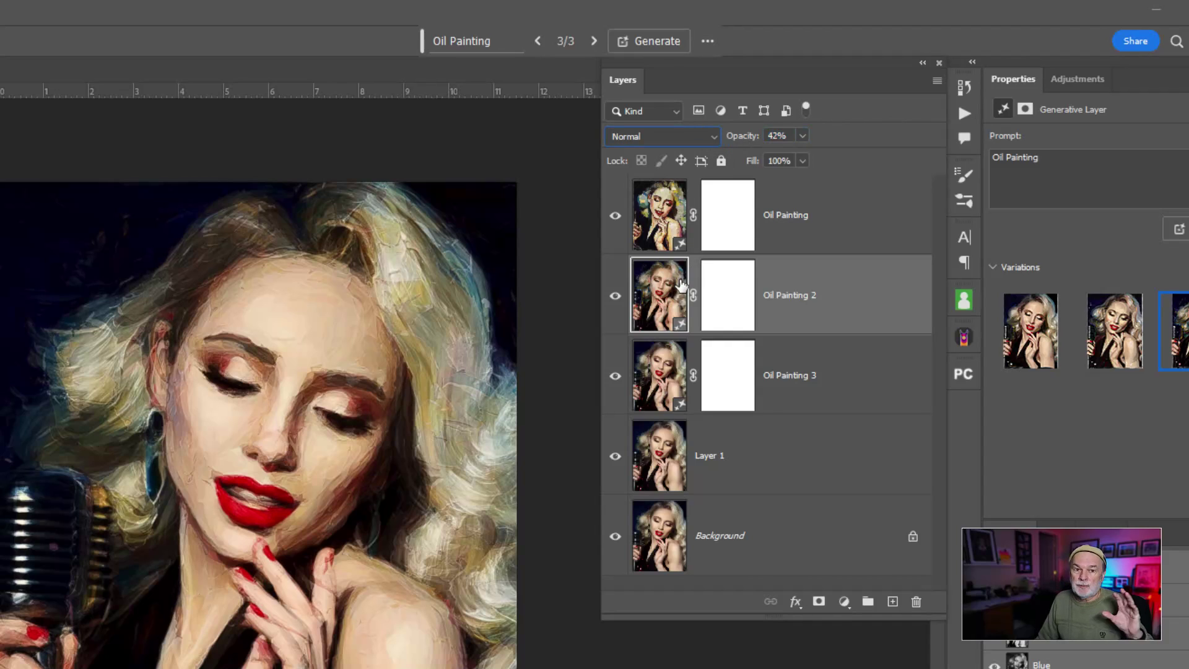
# Step: Stamp all visible layers into a new merged layer directly above the Oil Painting layer
pyautogui.click(666, 387)
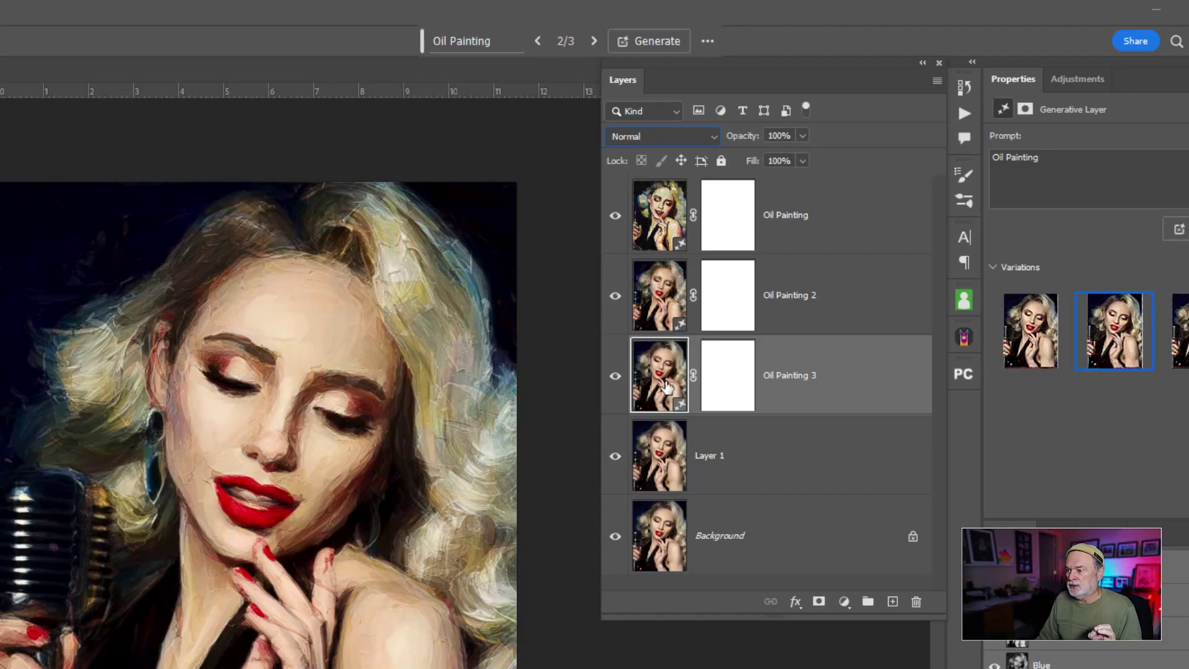
pyautogui.click(668, 215)
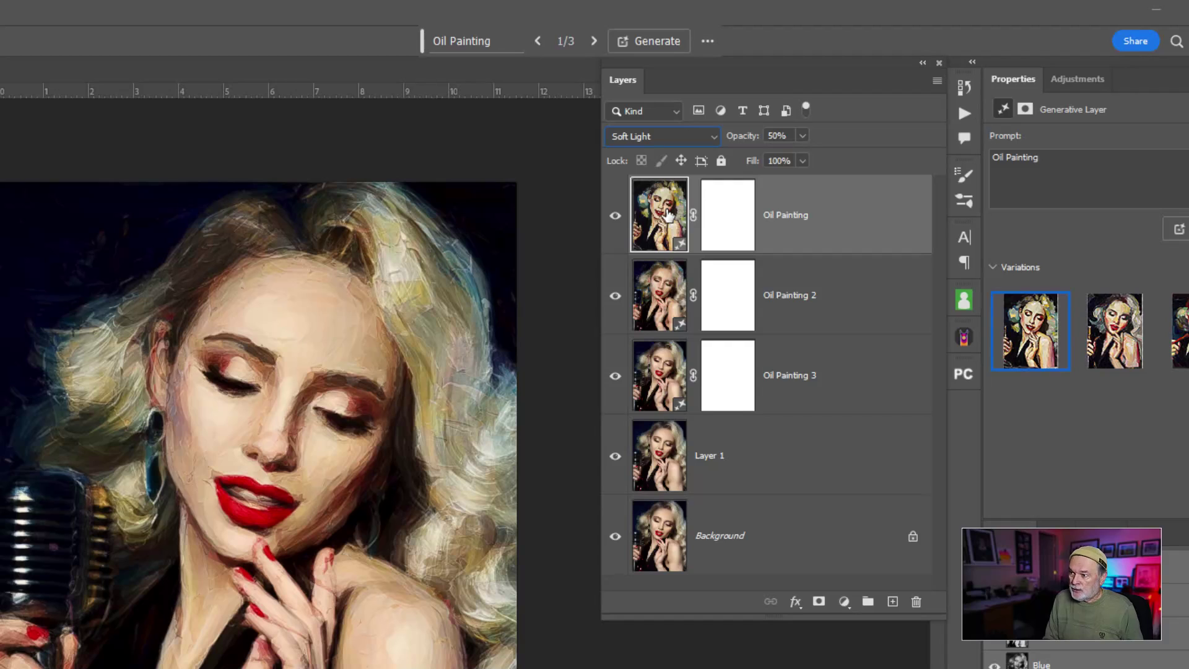
pyautogui.hotkey('ctrl', 'shift', 'alt', 'e')
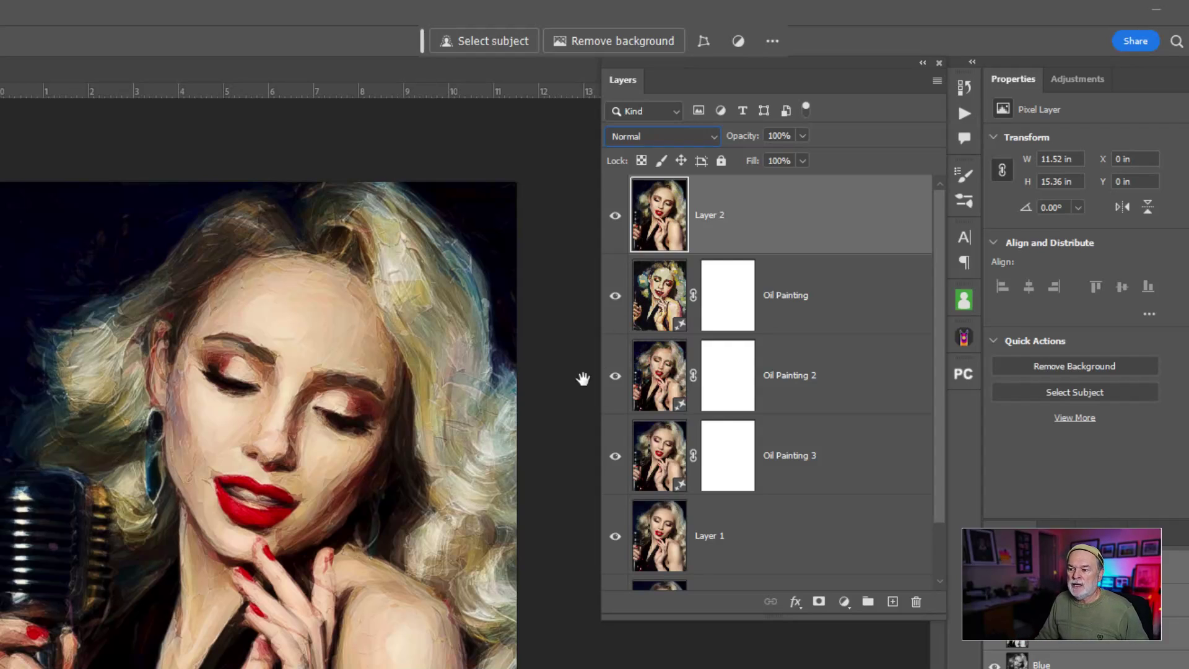
# Step: Retouch the stray streaks on the upper arm and the mark on the raised fingertip in Layer 2 with the Spot Healing Brush
pyautogui.press('z')
pyautogui.click(369, 642)
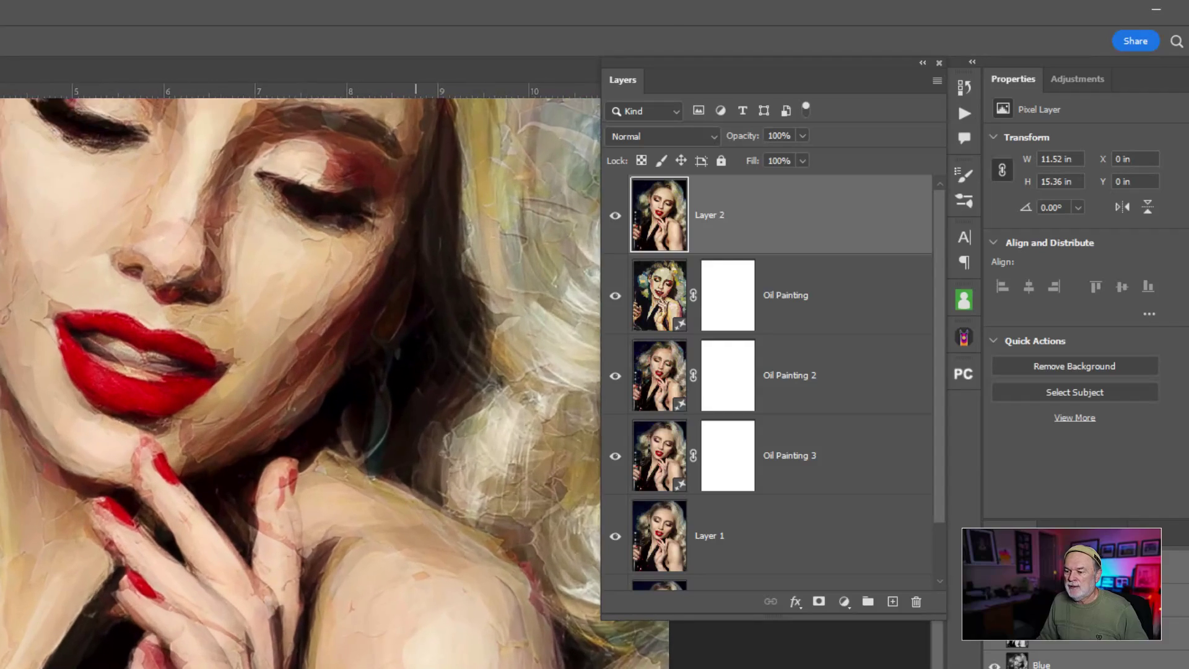
pyautogui.moveTo(370, 642); pyautogui.dragTo(247, 432)
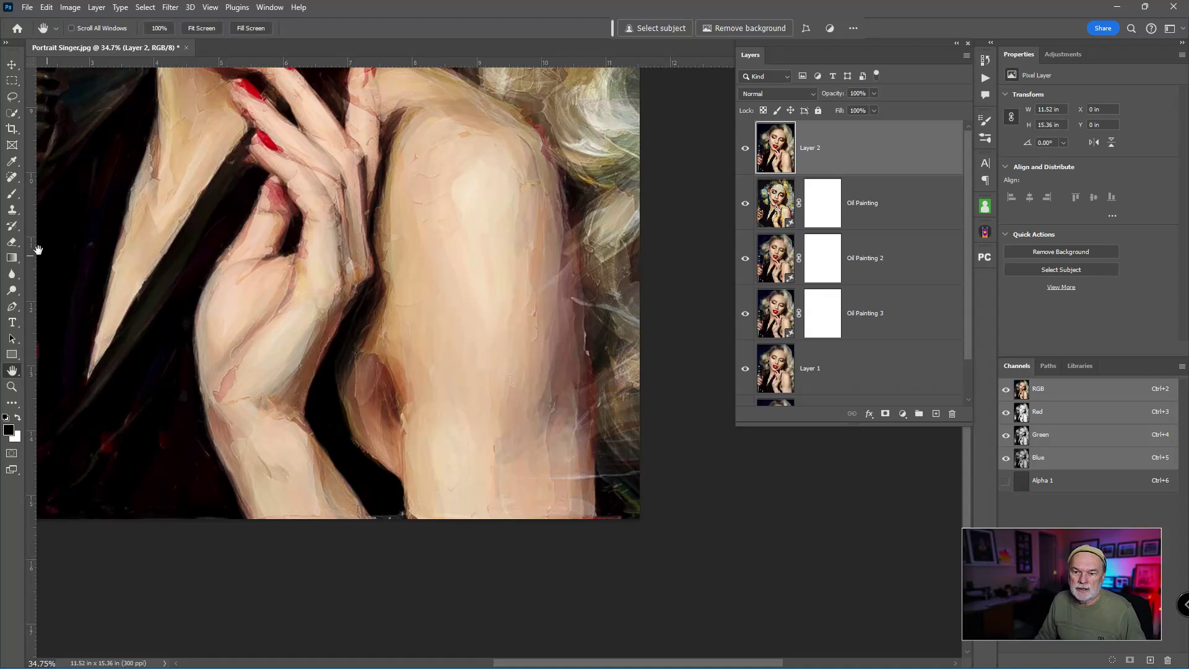
pyautogui.click(11, 179)
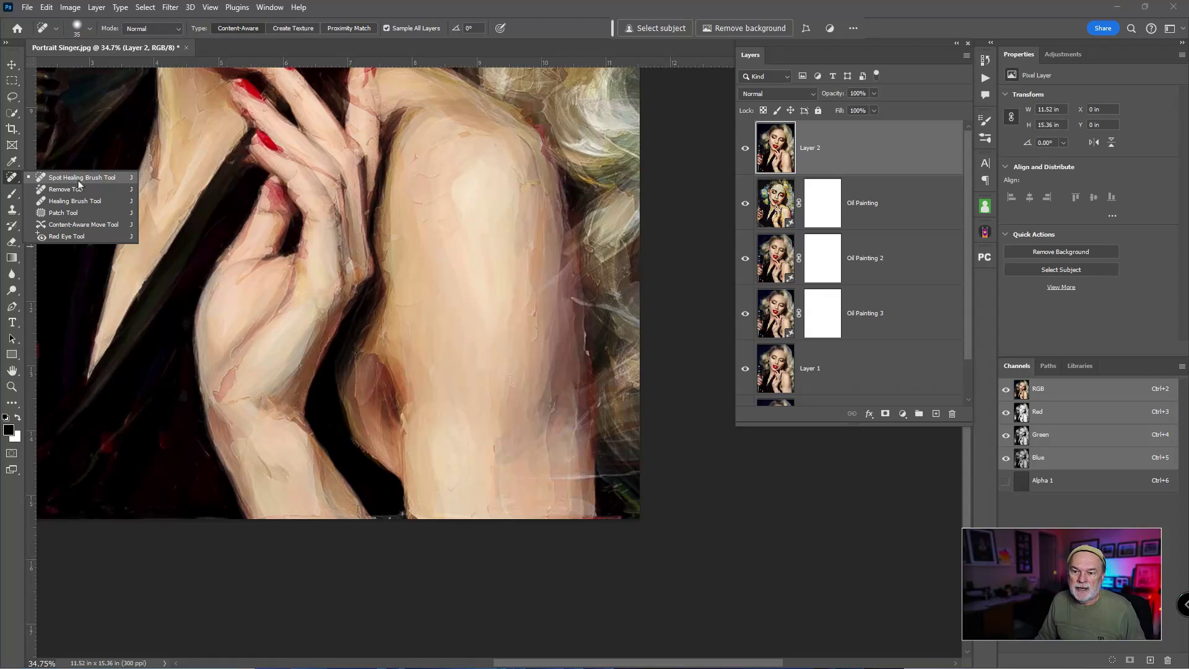
pyautogui.click(80, 178)
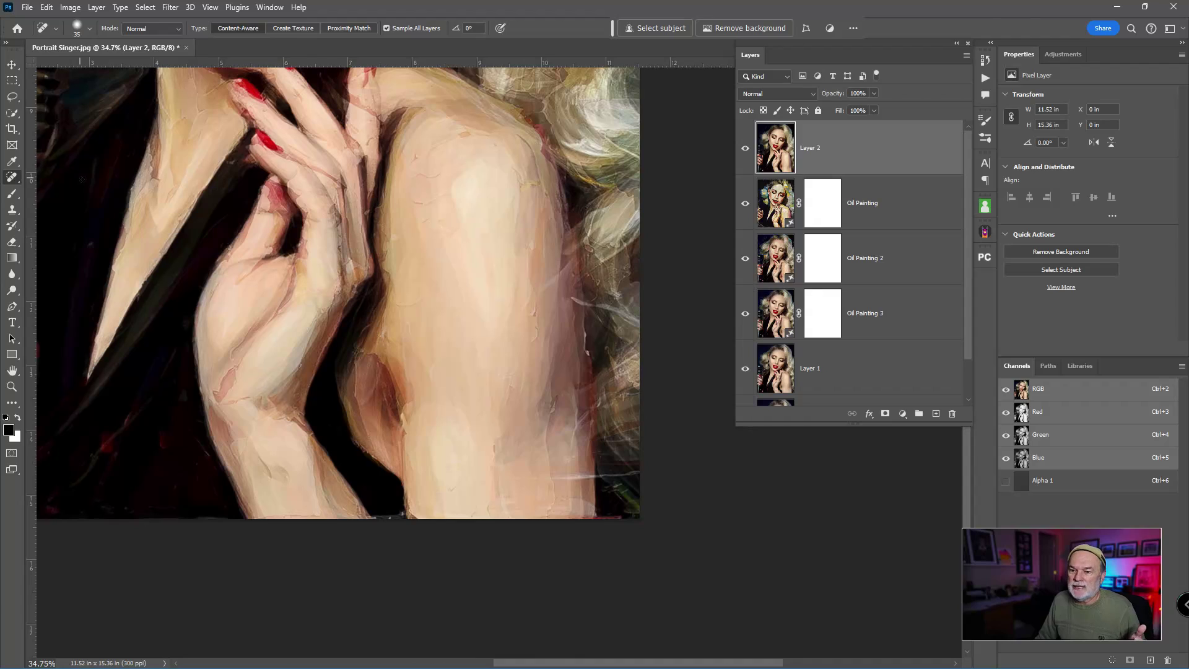
pyautogui.moveTo(521, 476); pyautogui.dragTo(594, 477)
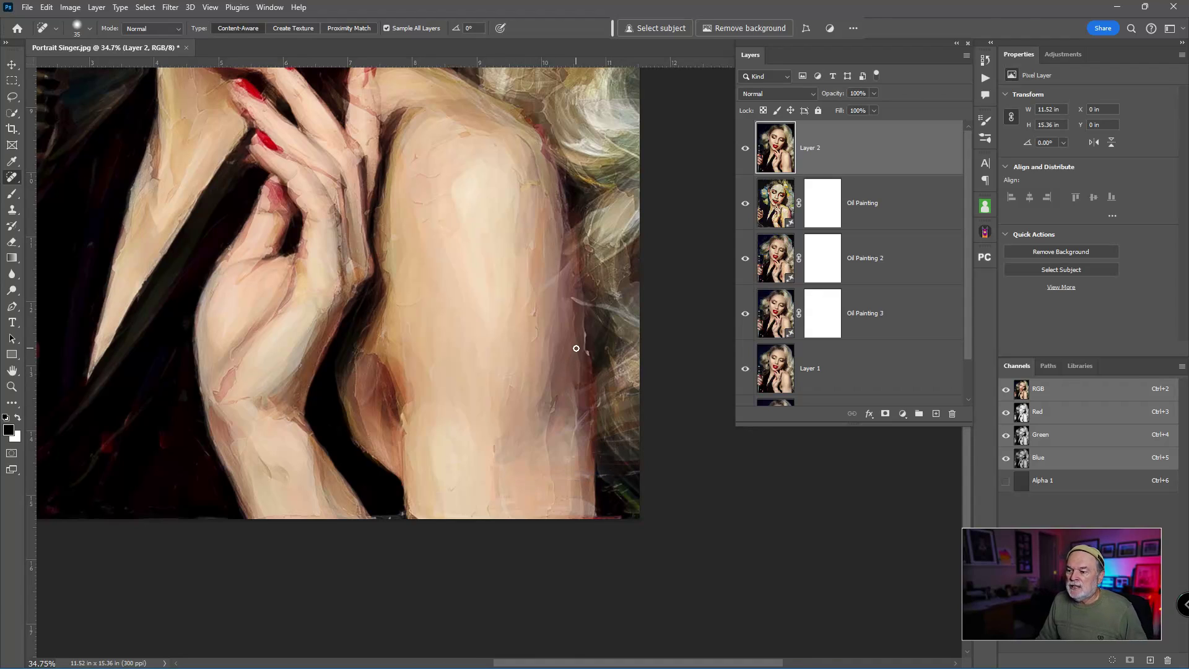
pyautogui.moveTo(503, 413)
pyautogui.mouseDown()
pyautogui.moveTo(559, 450)
pyautogui.moveTo(546, 402)
pyautogui.moveTo(560, 454)
pyautogui.mouseUp()
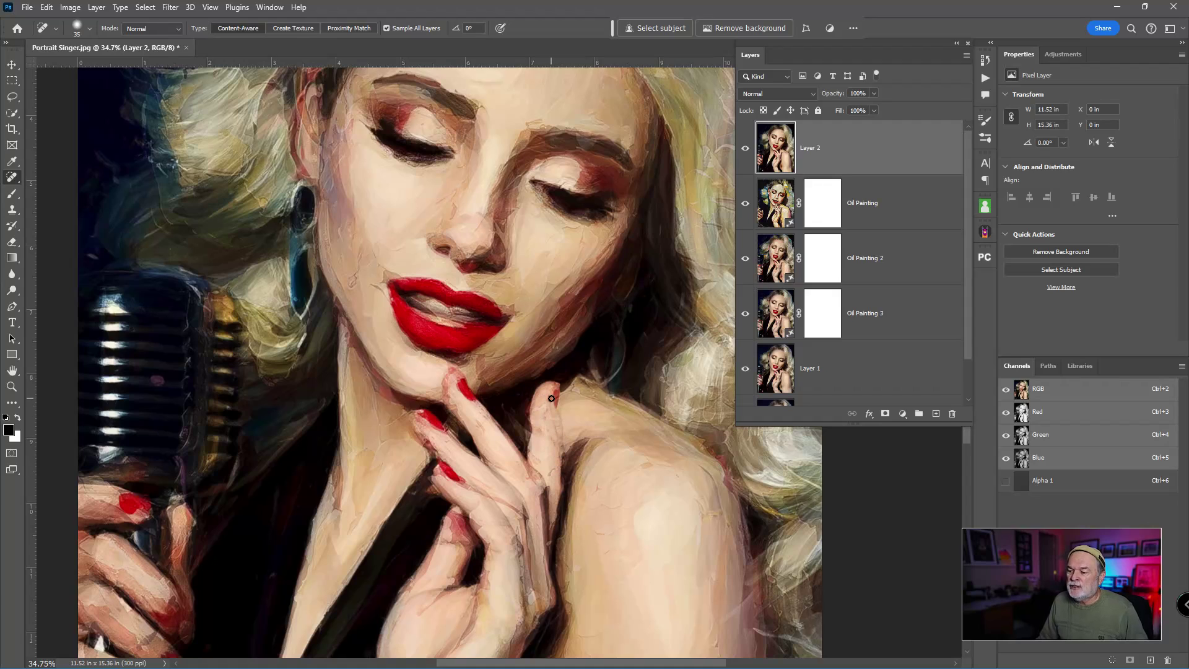
pyautogui.moveTo(548, 396); pyautogui.dragTo(549, 412)
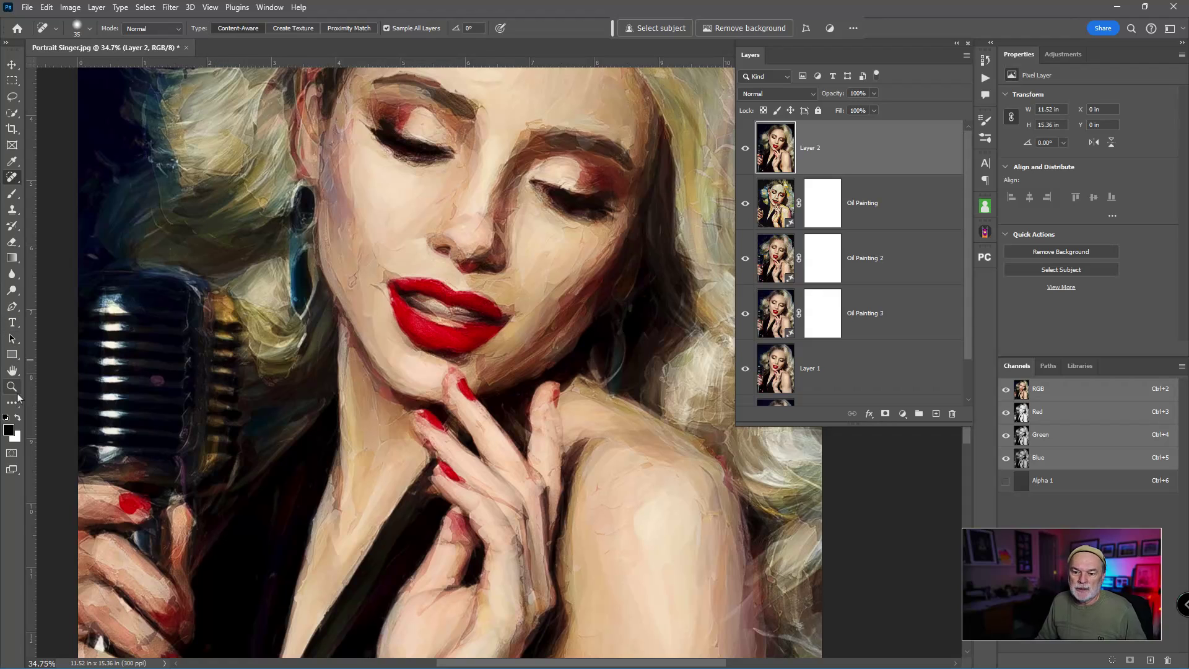
pyautogui.doubleClick(13, 372)
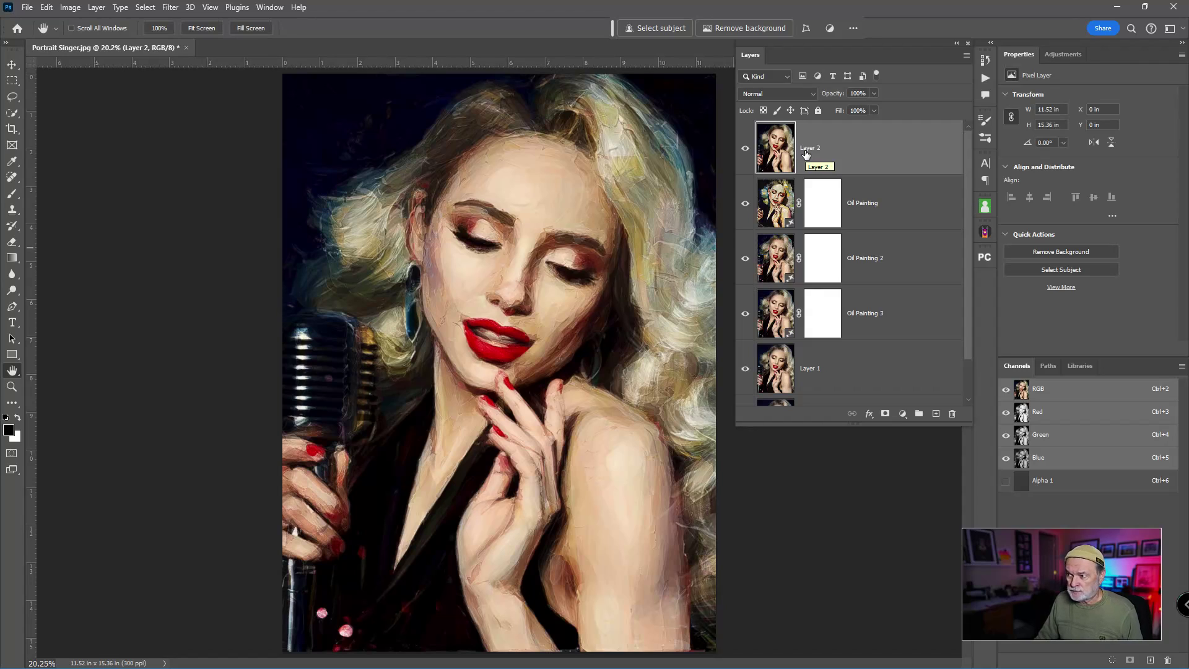
# Step: Convert Layer 2 to a Smart Object
pyautogui.rightClick(836, 146)
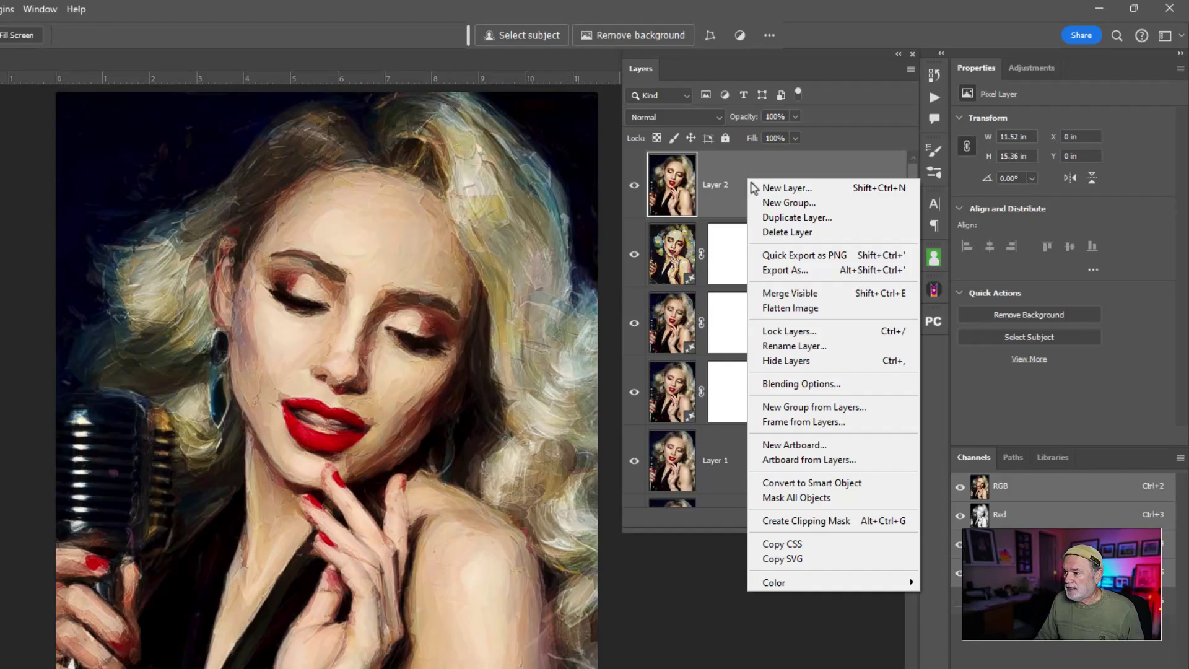
pyautogui.click(802, 484)
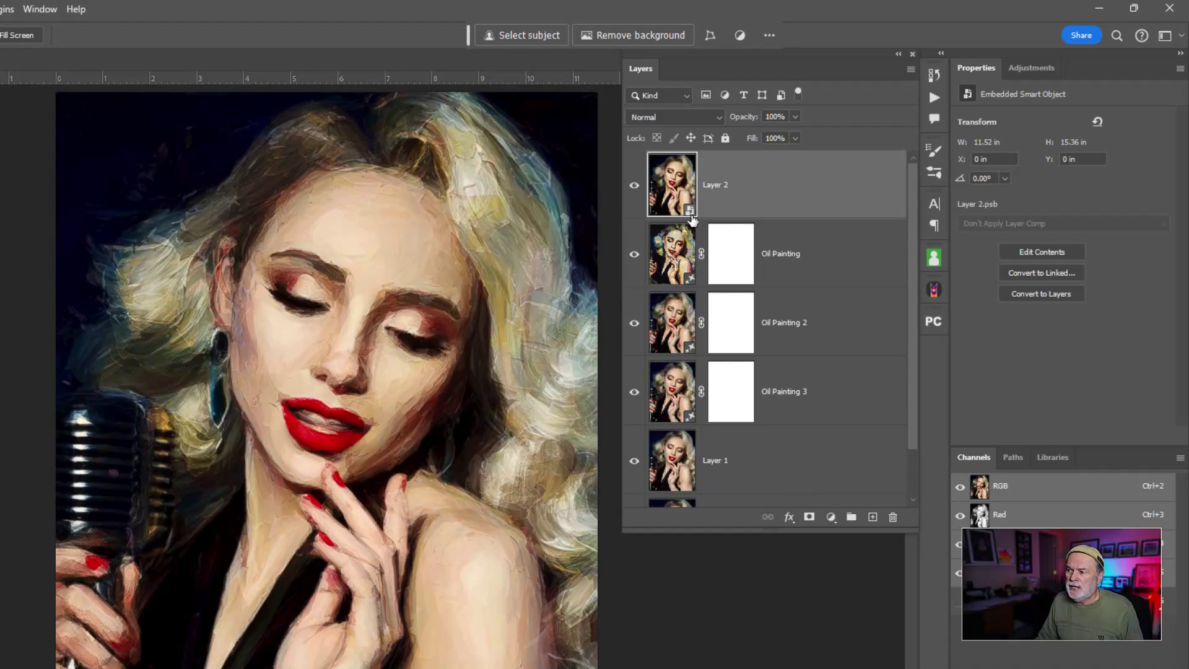
pyautogui.doubleClick(691, 212)
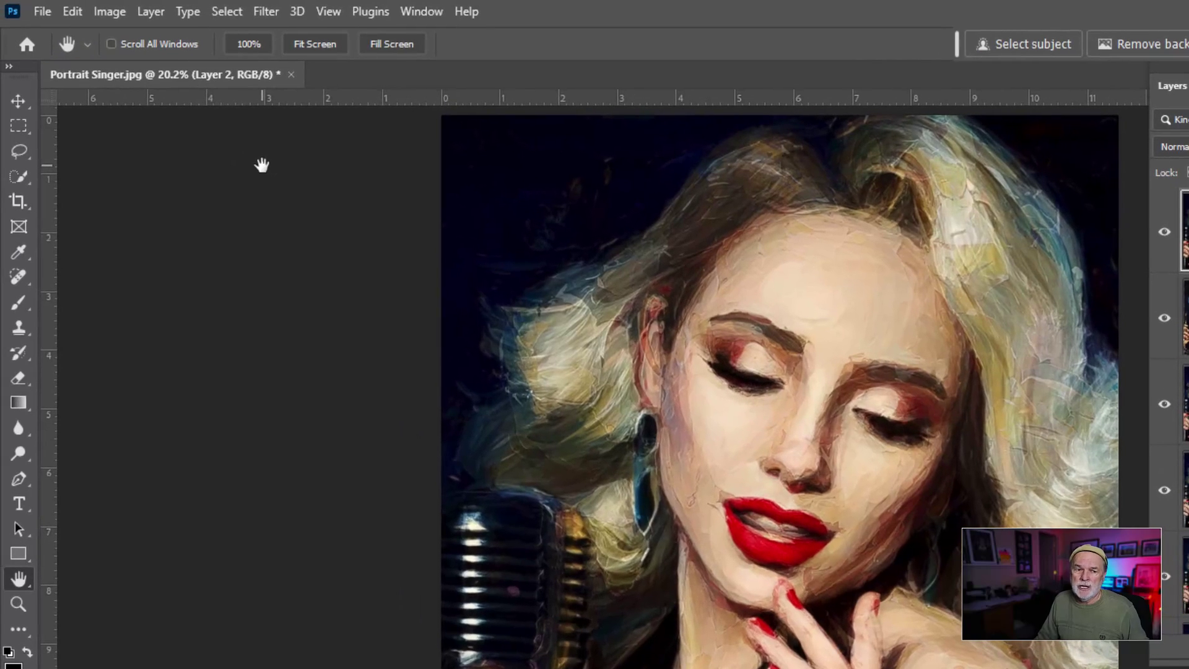
# Step: Open the Filter Gallery for Layer 2 and choose the Texturizer filter from the Texture group
pyautogui.click(265, 16)
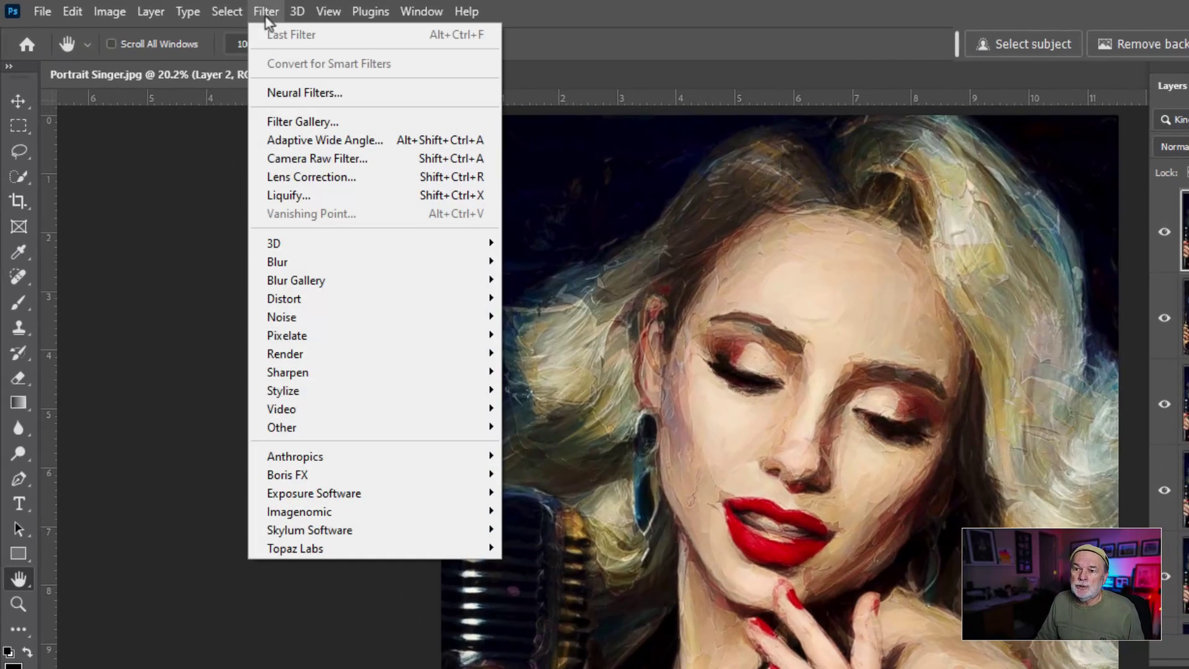
pyautogui.click(295, 126)
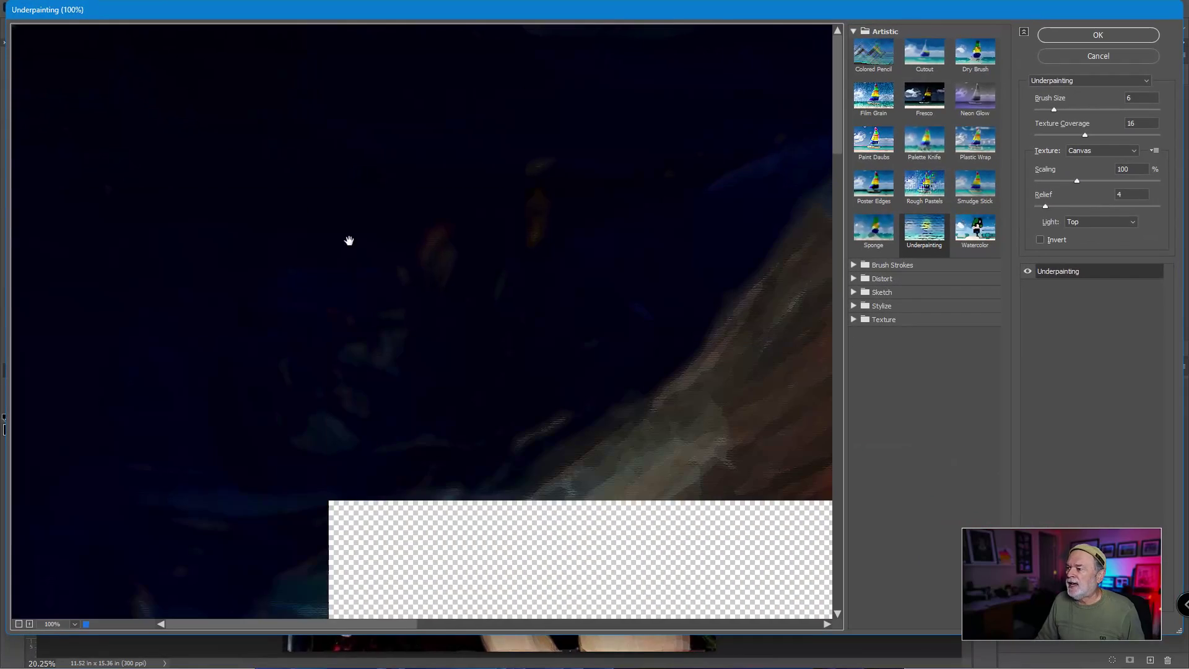
pyautogui.click(851, 31)
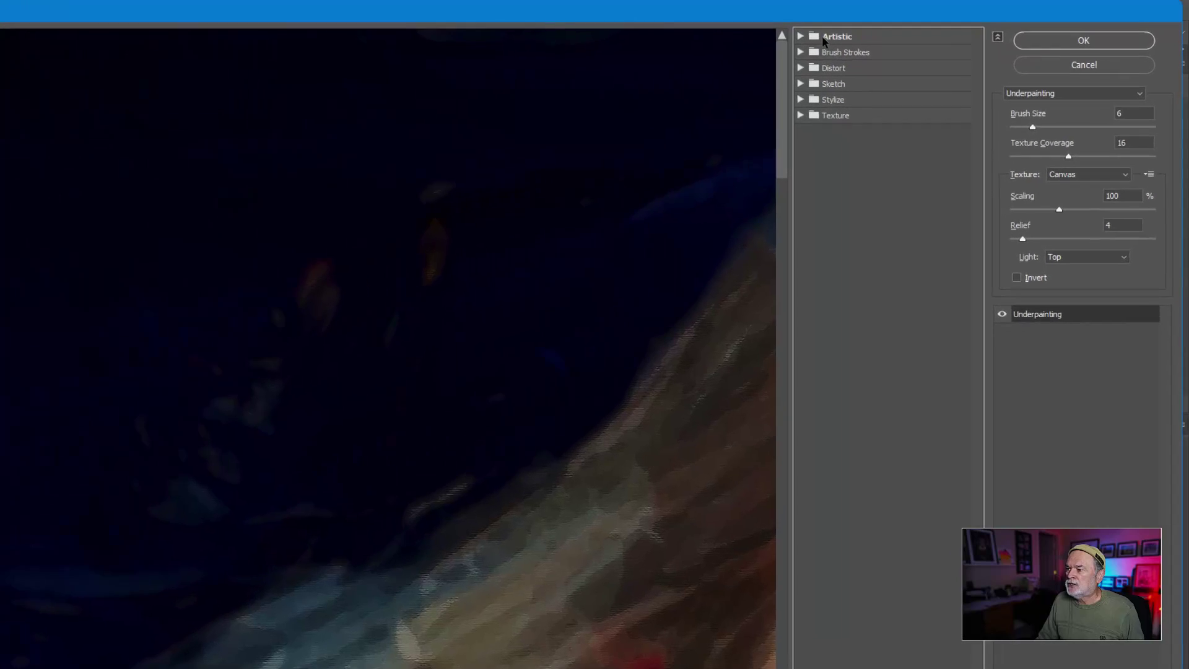
pyautogui.click(800, 35)
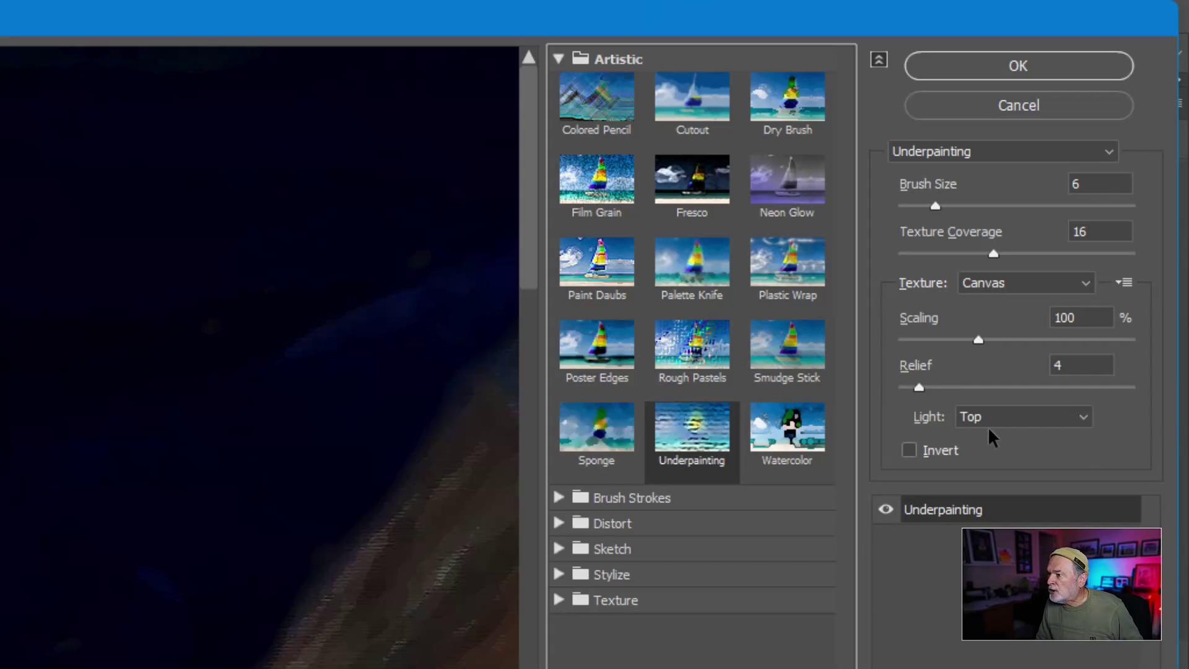
pyautogui.click(557, 59)
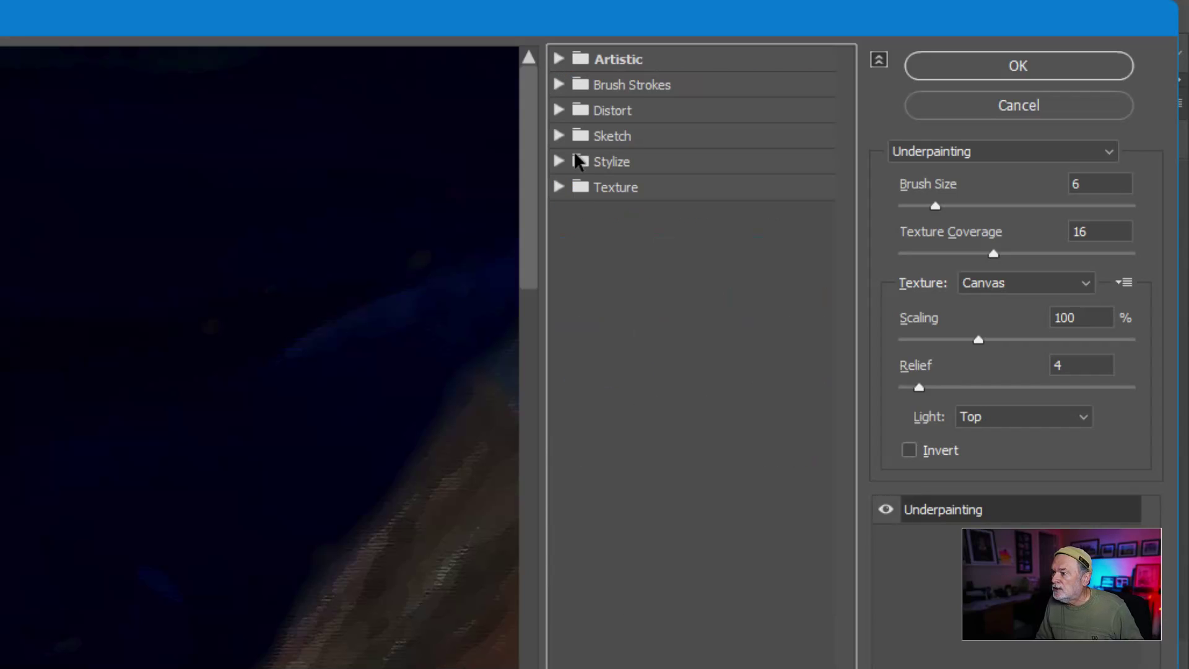
pyautogui.click(558, 186)
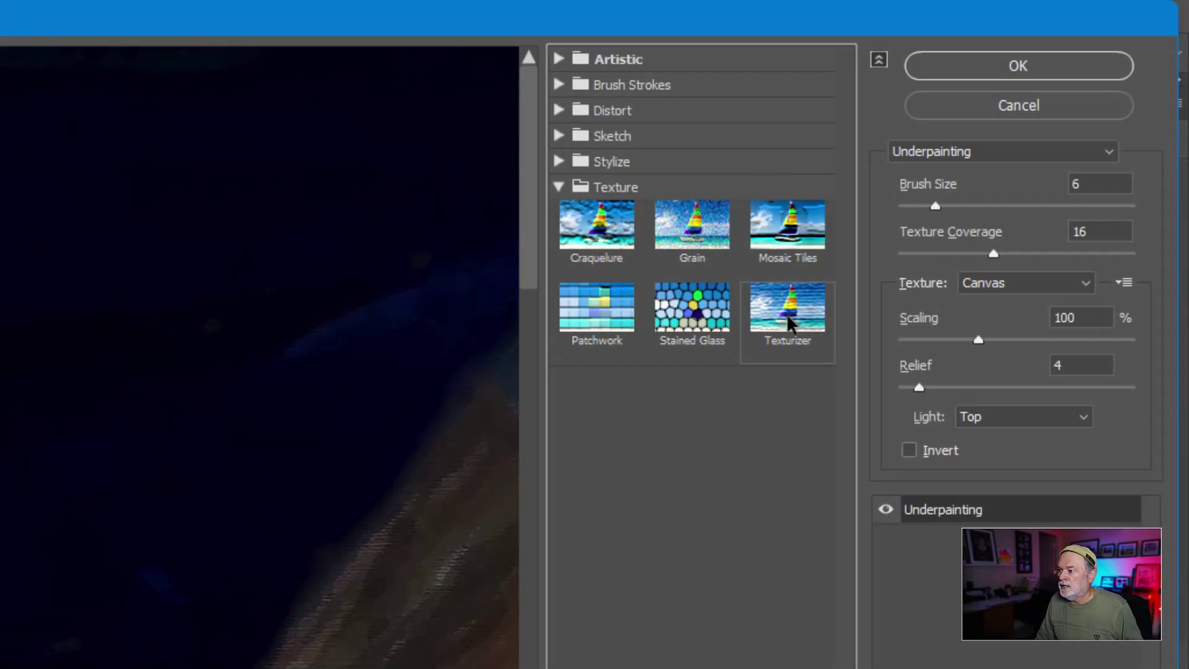
pyautogui.click(787, 314)
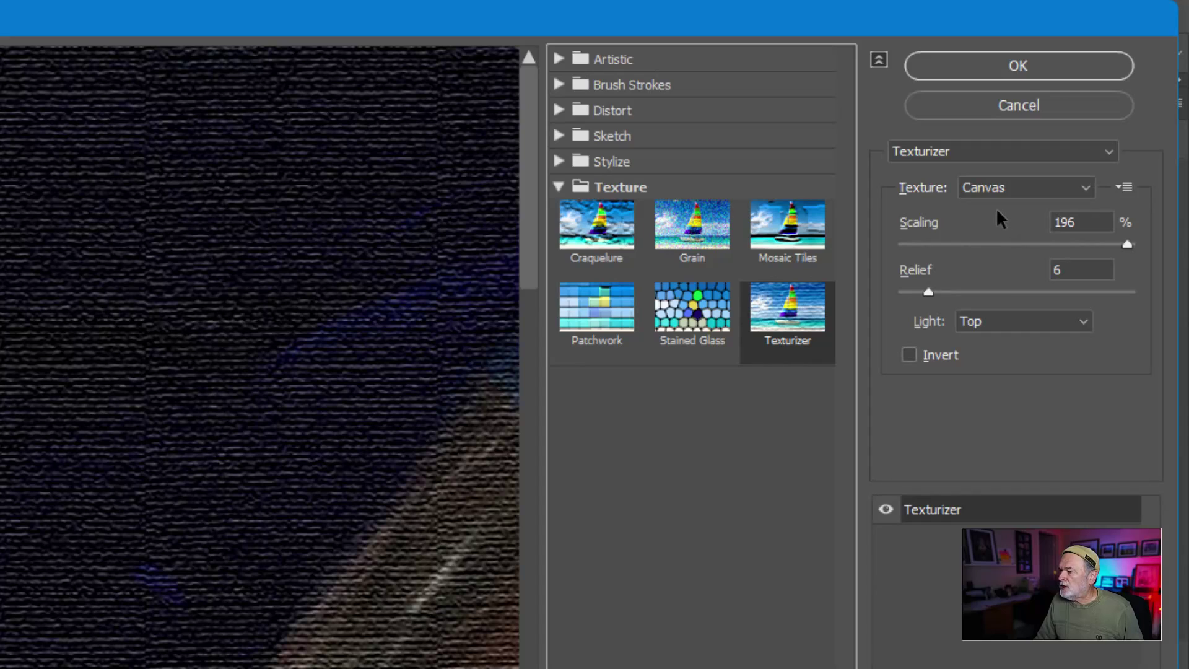
# Step: Set the Texturizer to the Canvas texture with 200% scaling and a relief of 6
pyautogui.click(1019, 183)
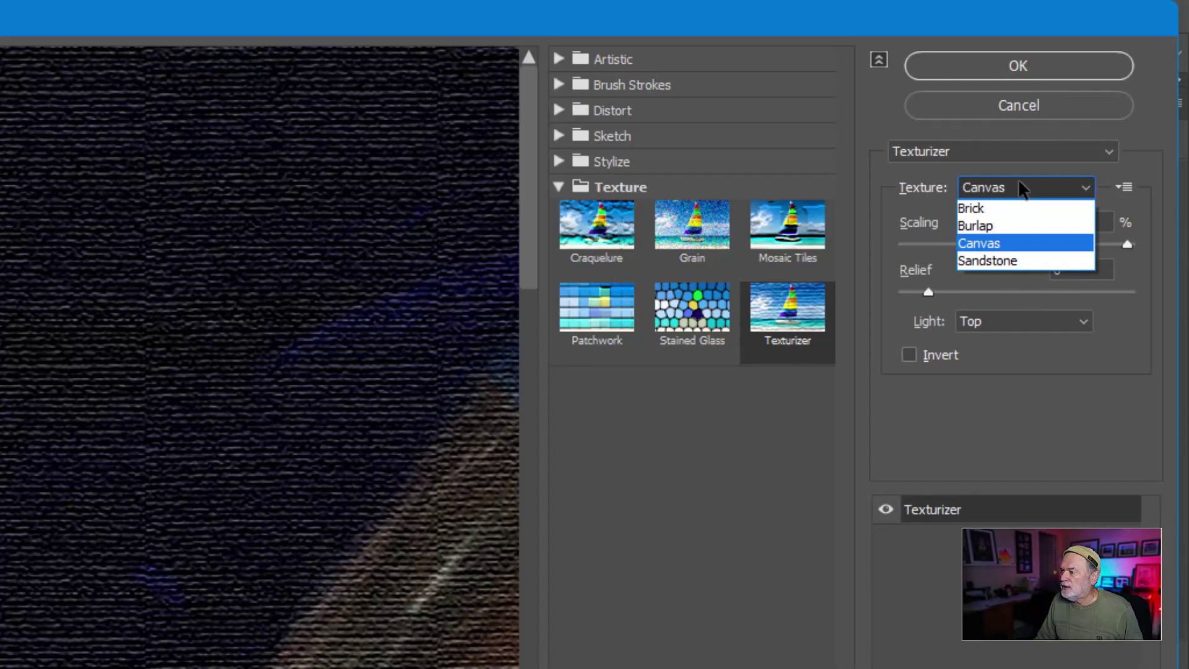
pyautogui.click(986, 239)
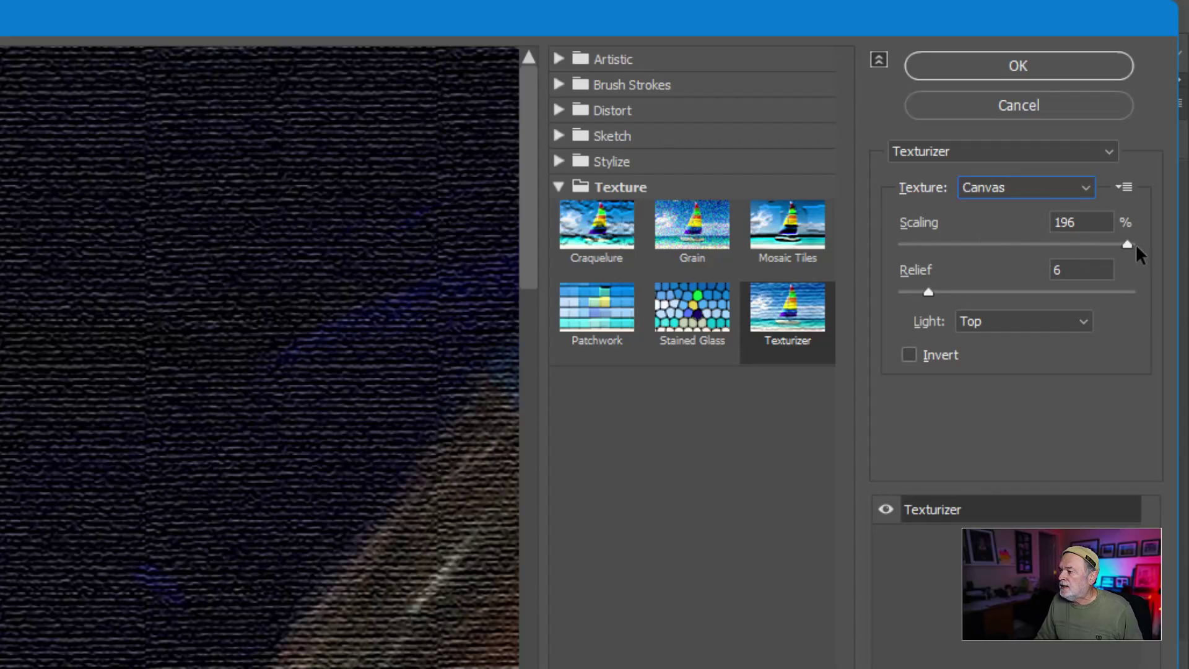
pyautogui.moveTo(1135, 244); pyautogui.dragTo(953, 248)
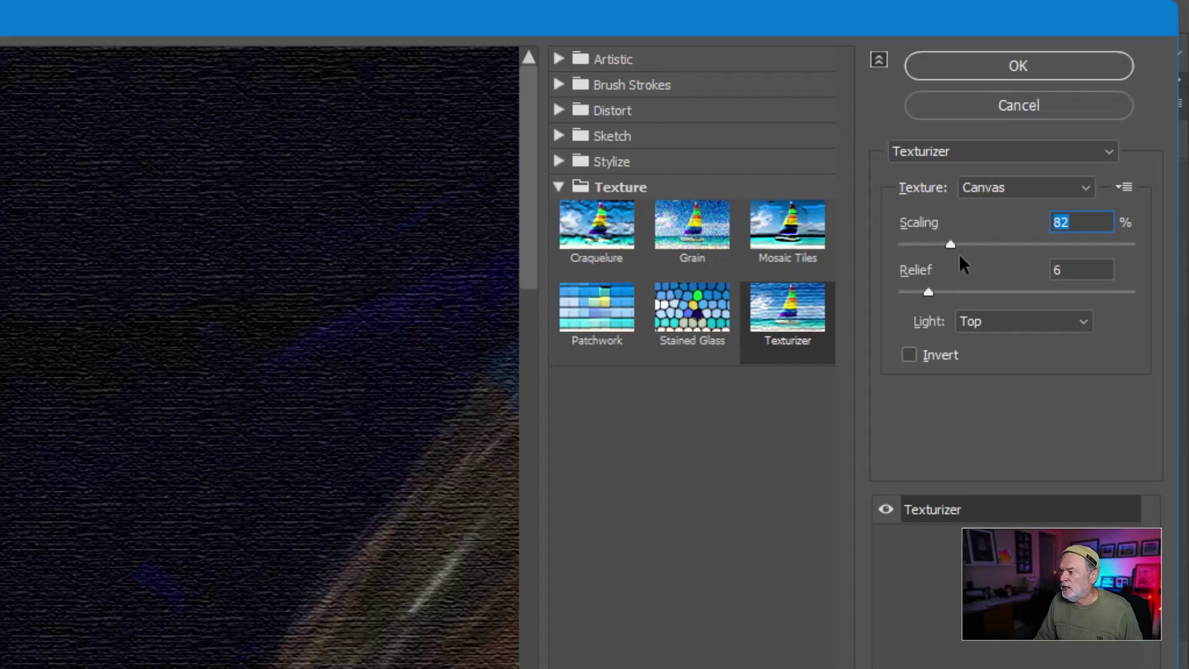
pyautogui.moveTo(952, 244); pyautogui.dragTo(1038, 244)
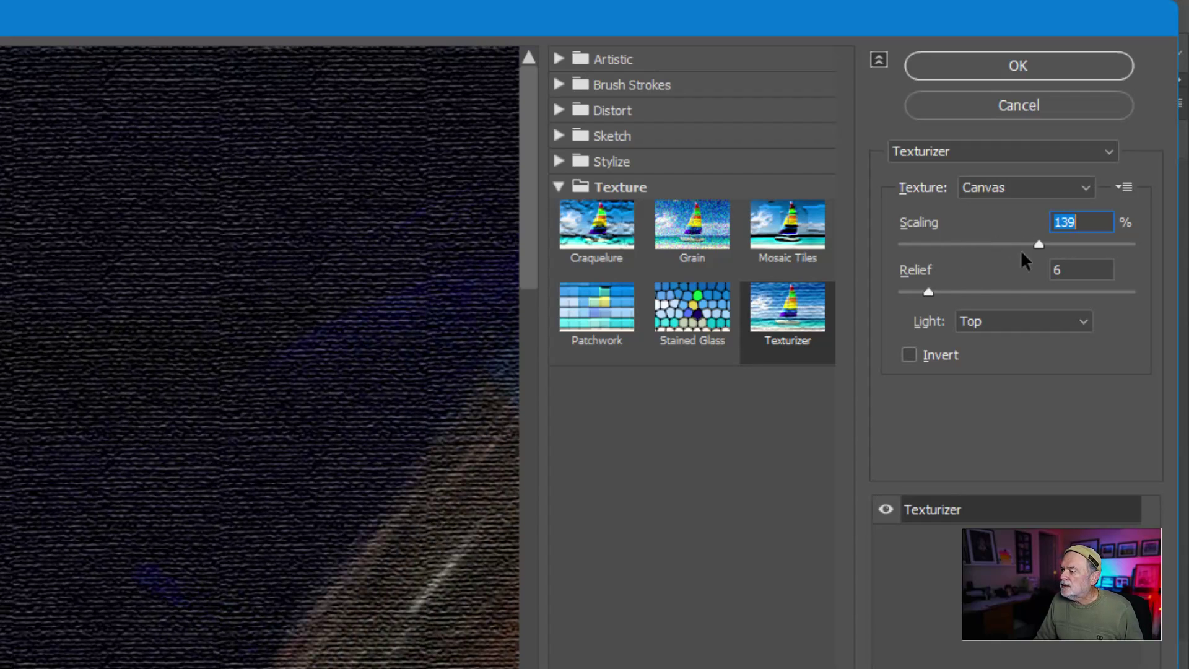
pyautogui.moveTo(927, 291)
pyautogui.mouseDown()
pyautogui.moveTo(1017, 292)
pyautogui.moveTo(937, 292)
pyautogui.mouseUp()
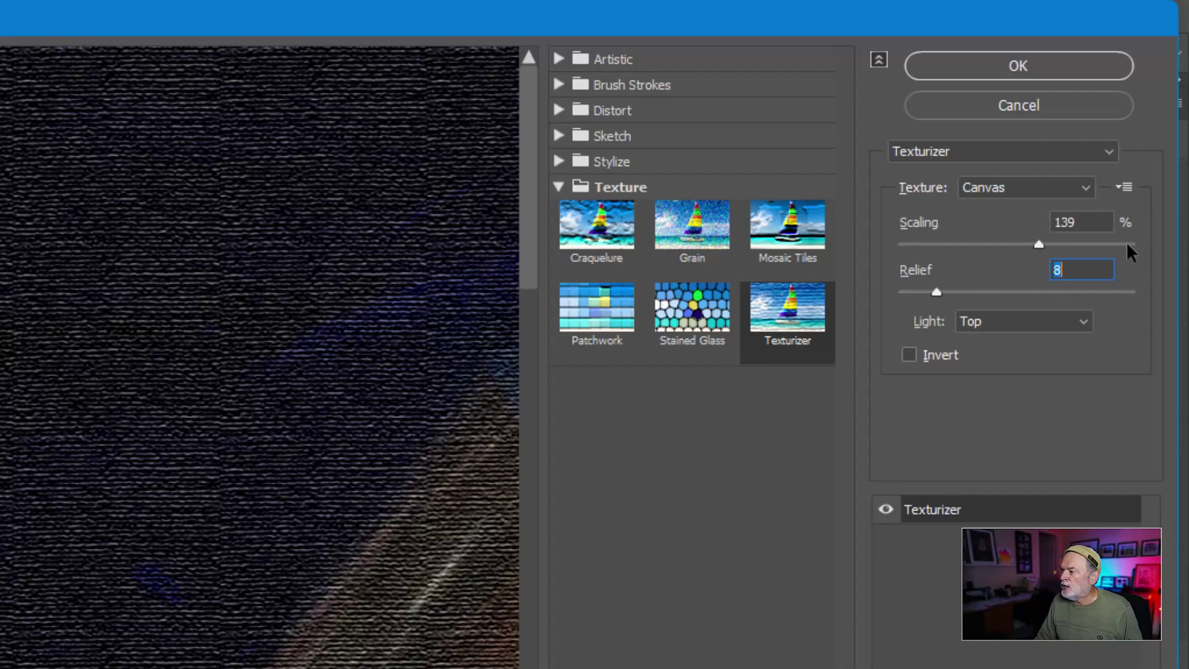
pyautogui.moveTo(1127, 245); pyautogui.dragTo(1139, 244)
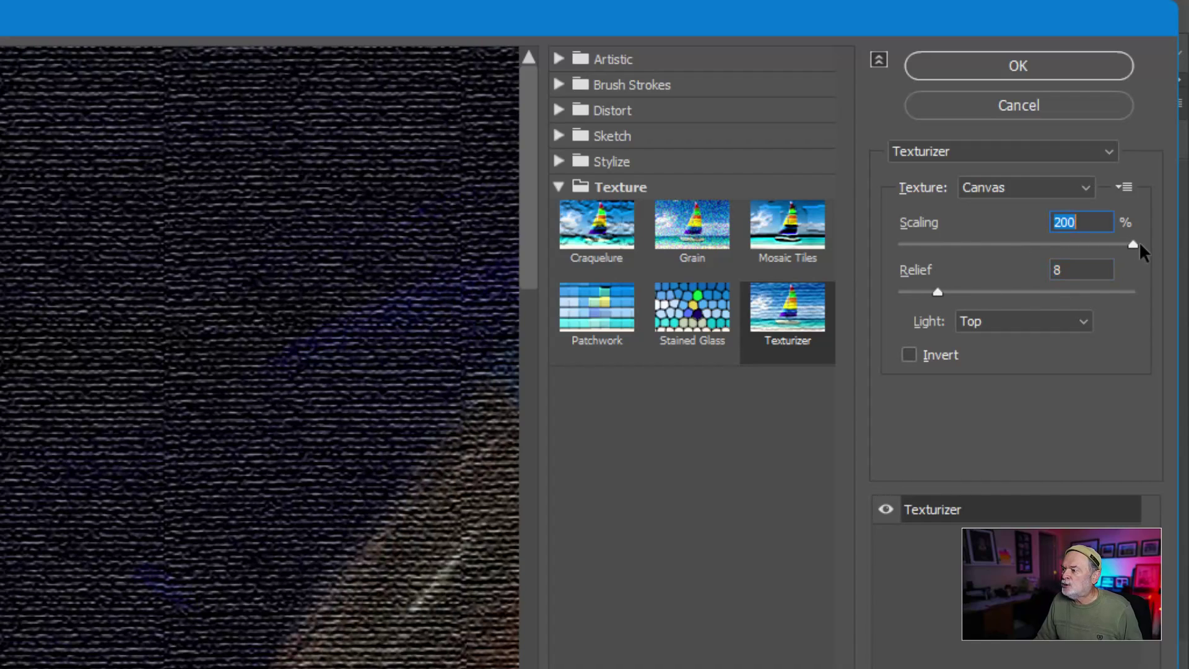
pyautogui.moveTo(934, 291); pyautogui.dragTo(926, 293)
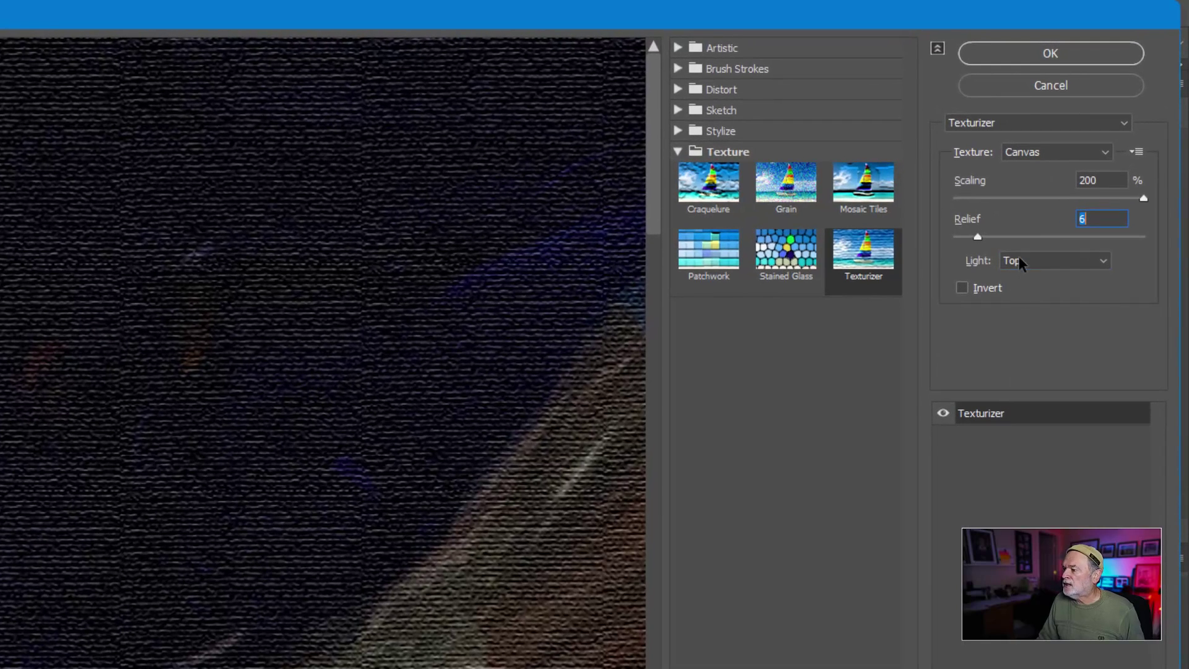
# Step: Try the Top Left and Top Right light directions for the Texturizer's Canvas texture
pyautogui.click(1019, 259)
pyautogui.click(1026, 321)
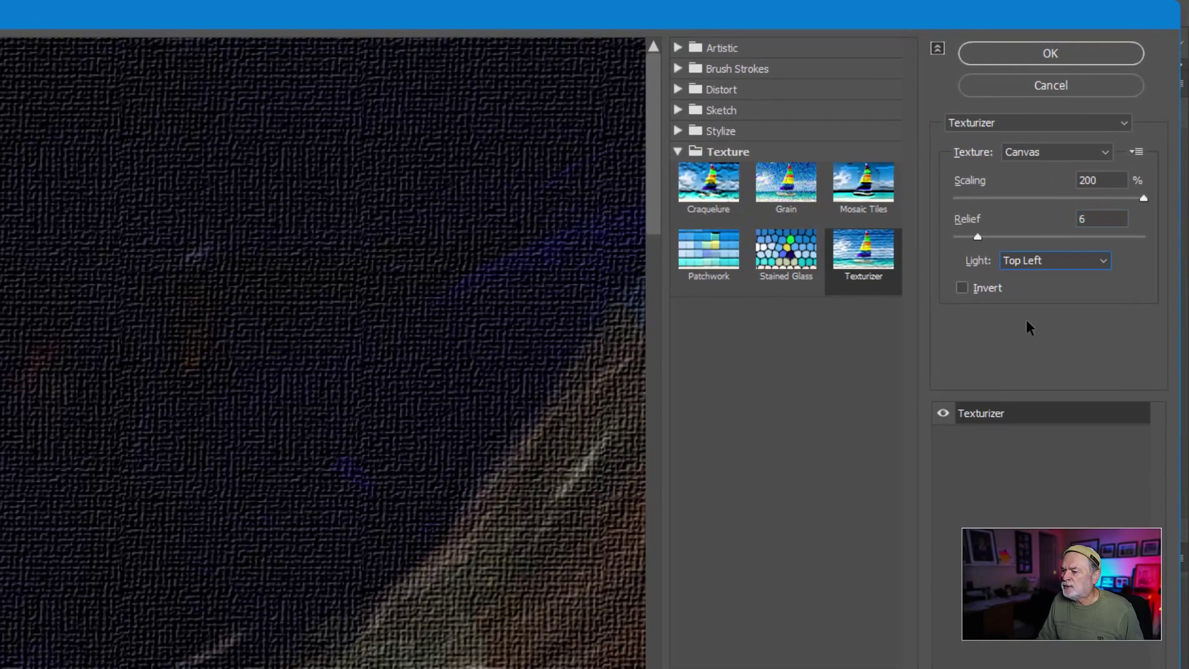
pyautogui.click(1039, 255)
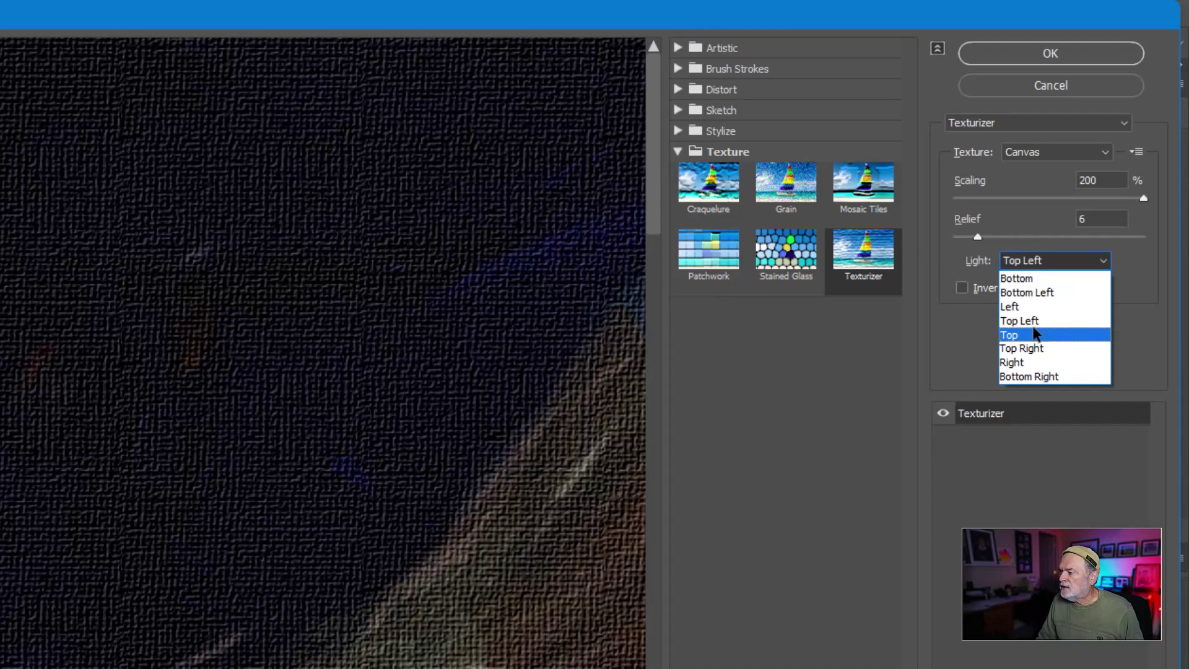
pyautogui.click(1037, 349)
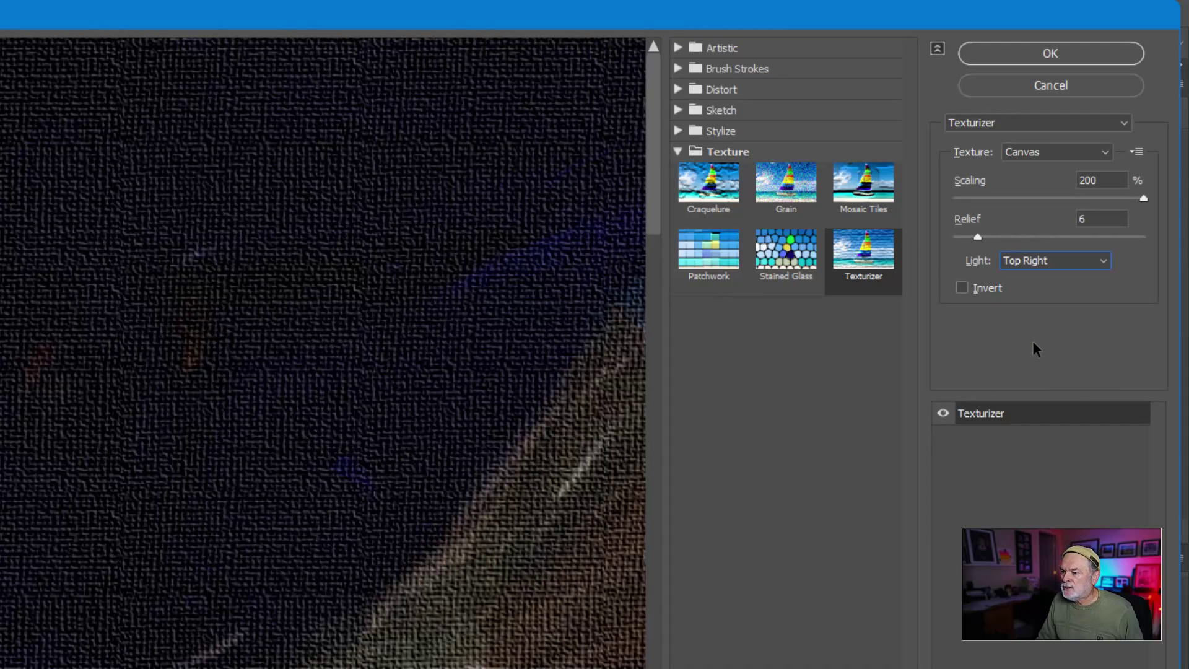
# Step: Set the Texturizer's light direction to Top, apply the filter to Layer 2, and check the canvas texture on the face
pyautogui.click(1047, 263)
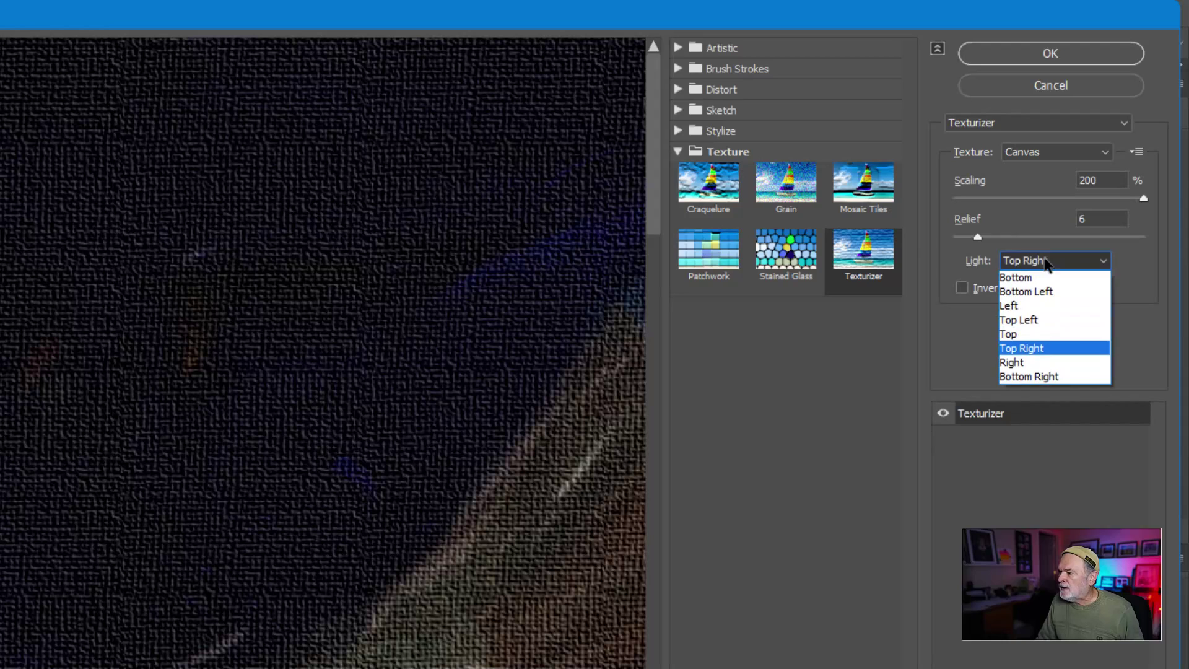
pyautogui.click(1036, 335)
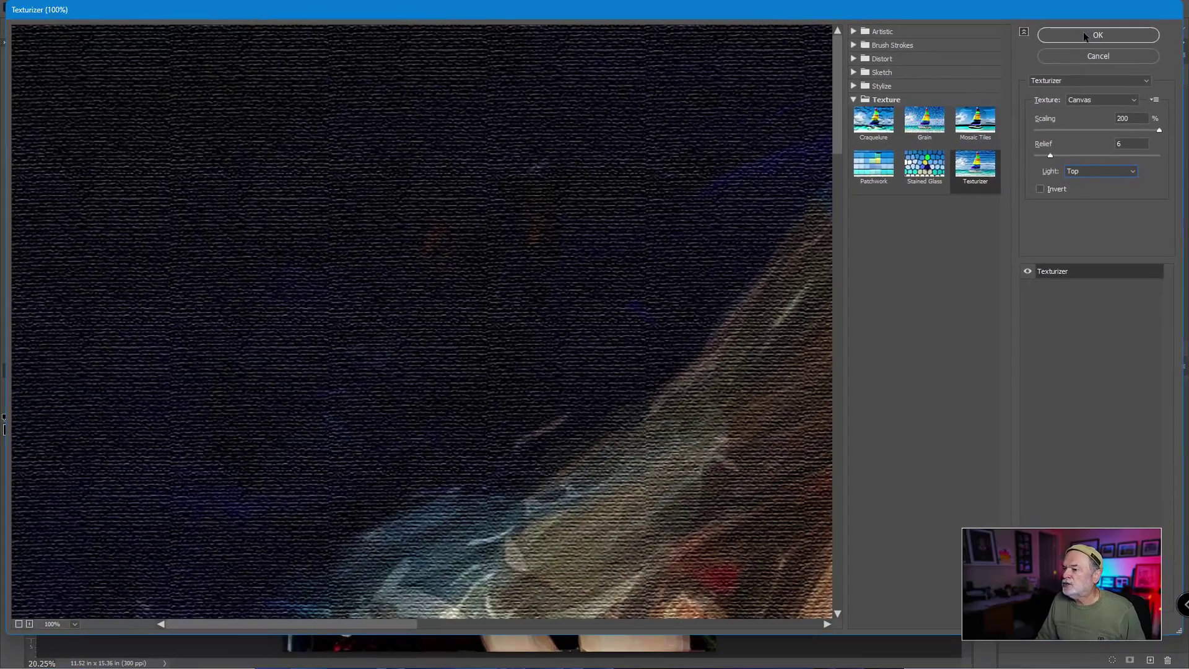
pyautogui.click(1068, 53)
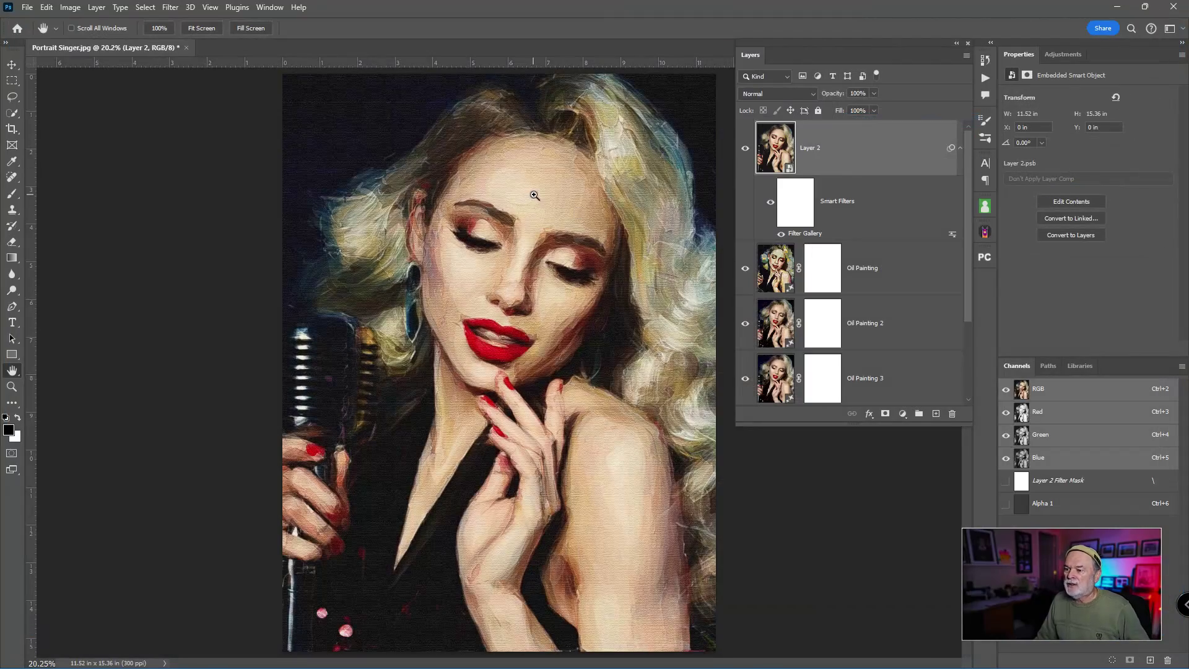
pyautogui.moveTo(535, 195); pyautogui.dragTo(564, 221)
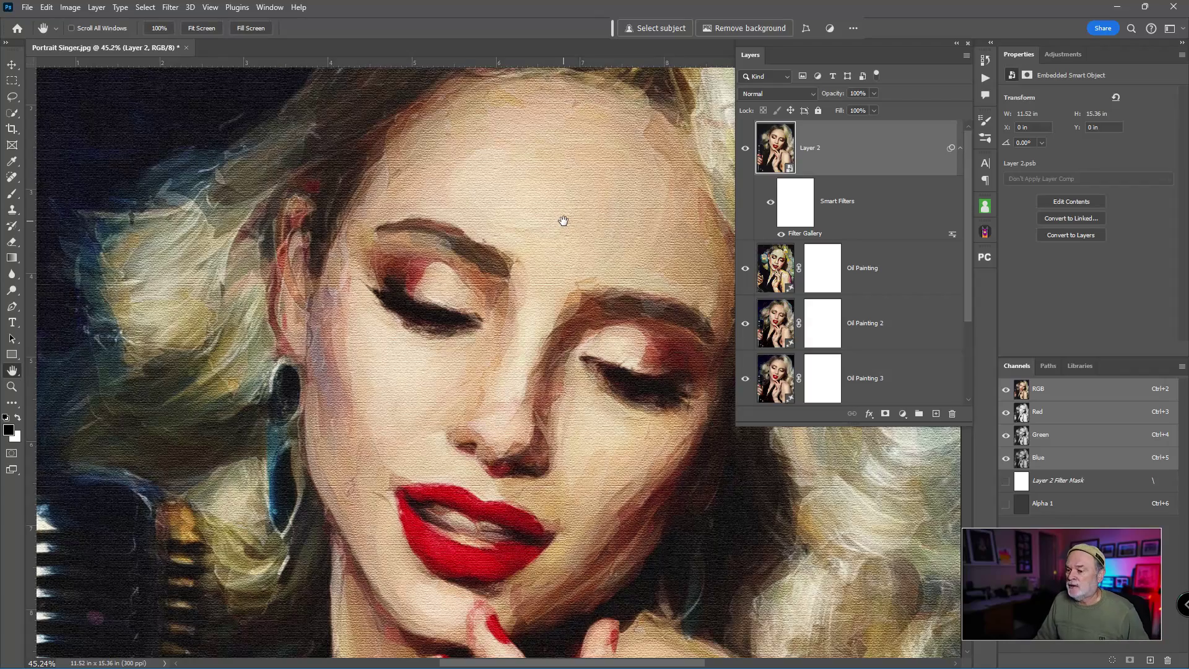
pyautogui.moveTo(618, 210); pyautogui.dragTo(577, 228)
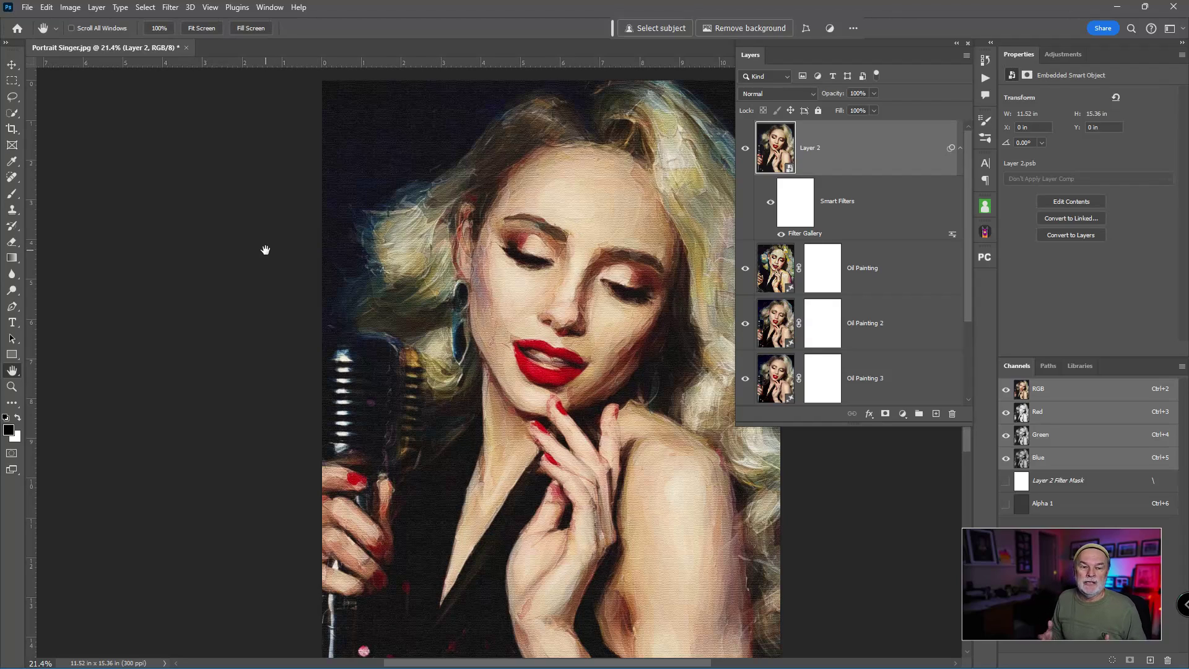